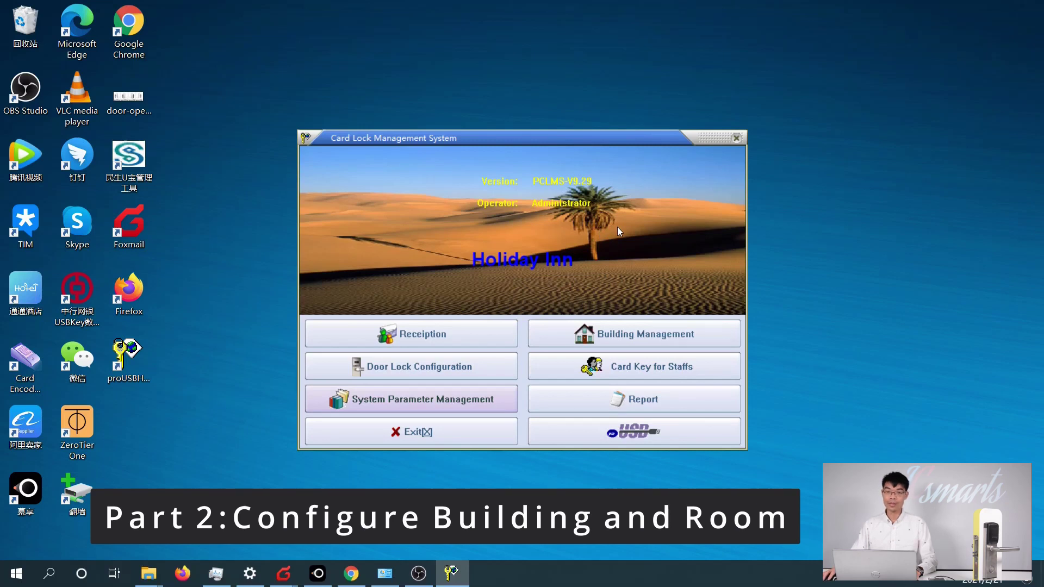
# Open Building Management to show building Holiday Inn with its room 101.
pyautogui.click(631, 342)
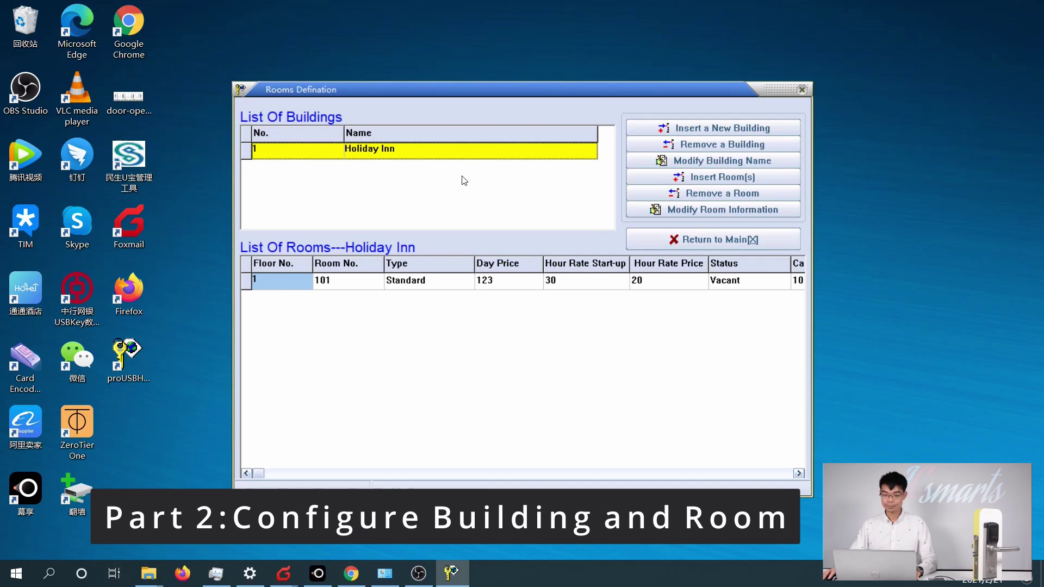
# Begin inserting a new building and focus the Building No. field (0–15).
pyautogui.click(718, 130)
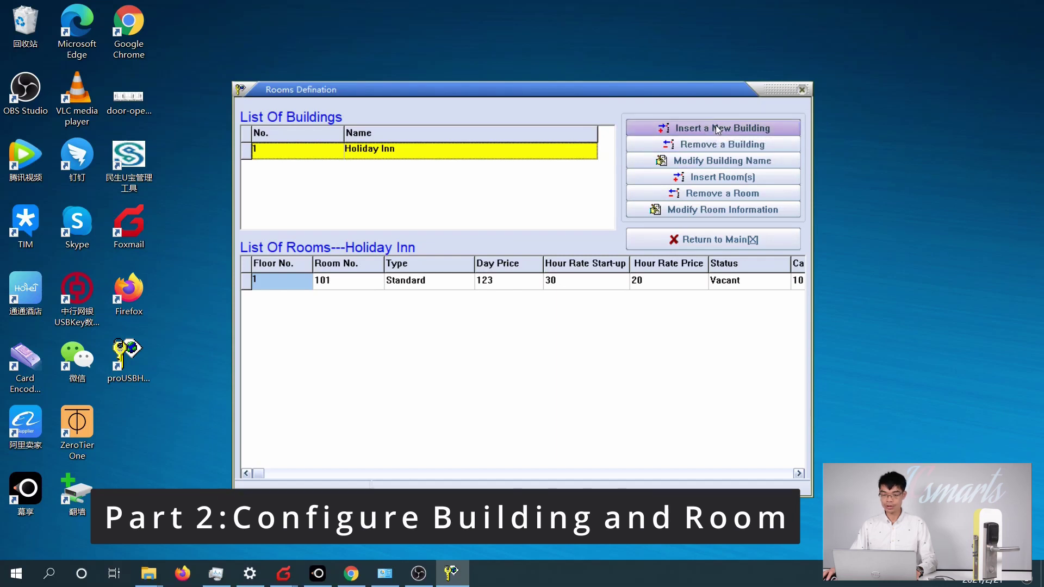
pyautogui.click(457, 294)
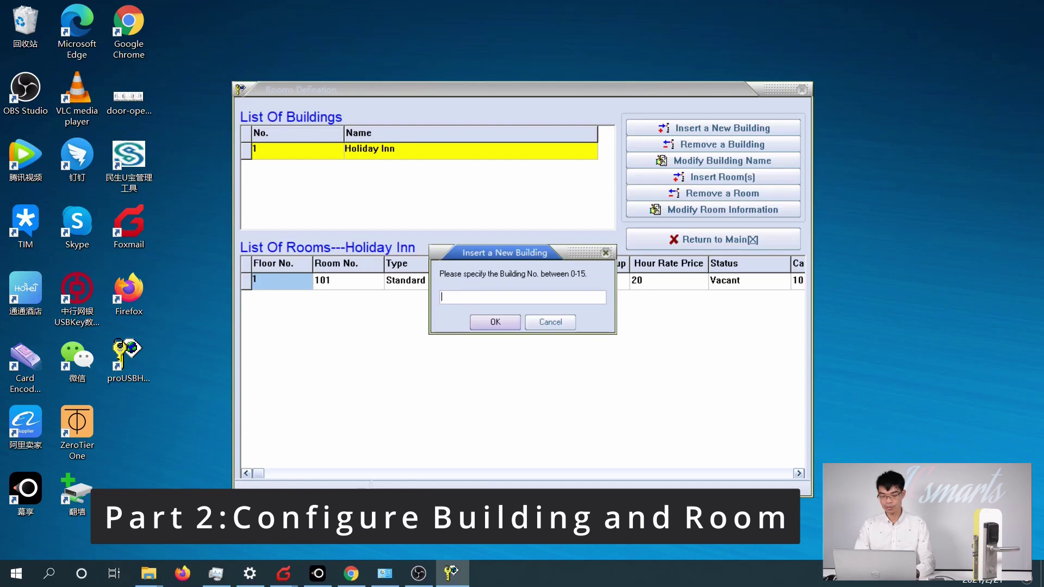
# Add building number 2 named 'EAST BUILDING 1', fixing typos in the name.
pyautogui.write('2')
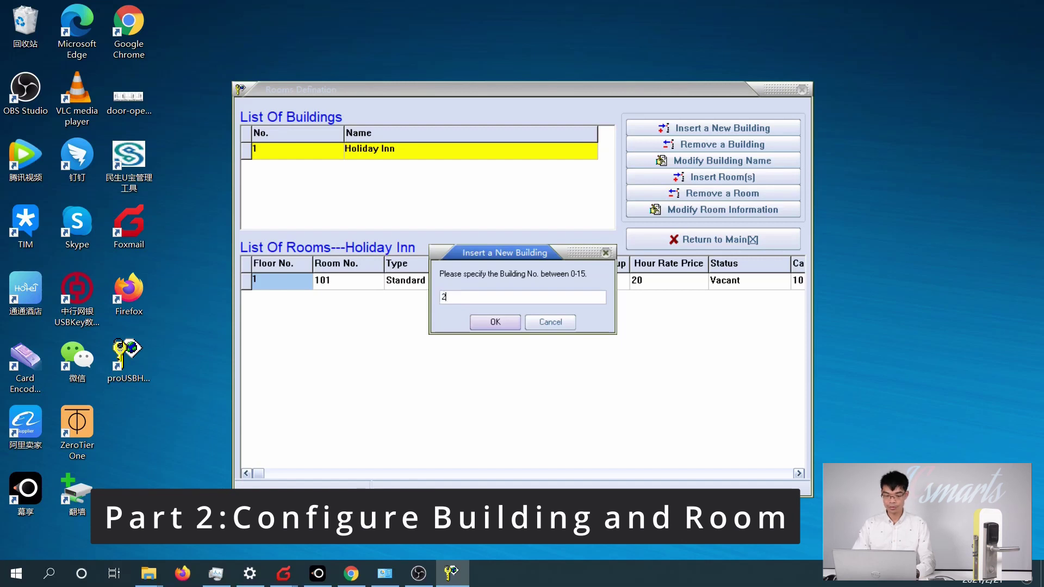
pyautogui.click(503, 323)
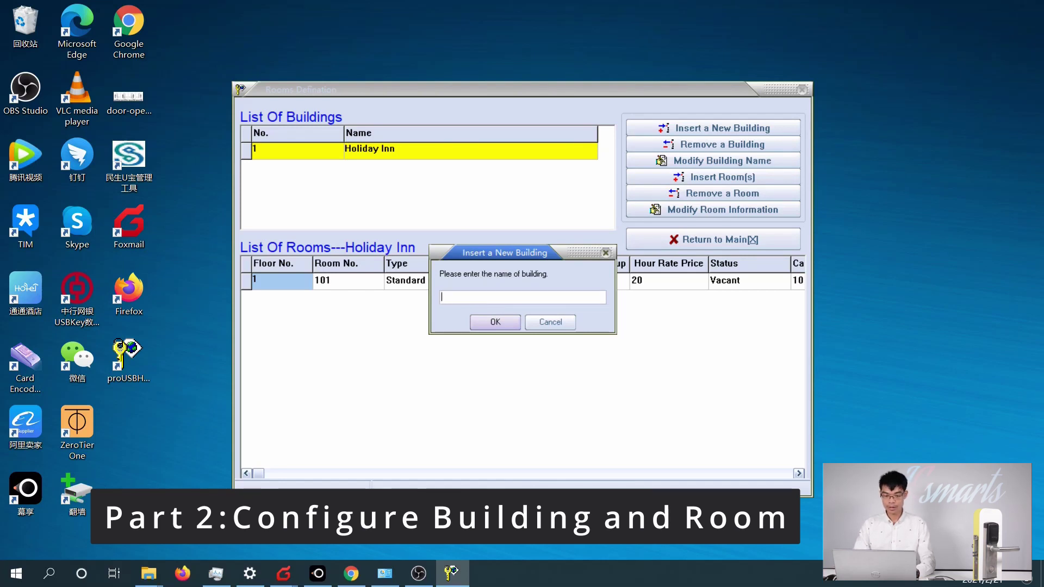
pyautogui.write('eA')
pyautogui.press('BackSpace')
pyautogui.press('BackSpace')
pyautogui.write('EA')
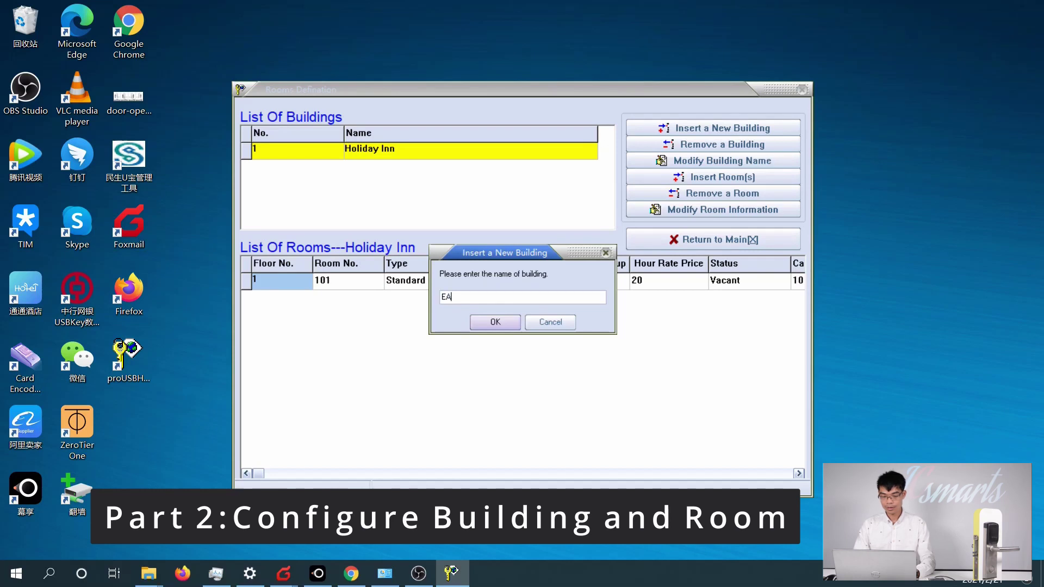
pyautogui.write('ST B')
pyautogui.press('BackSpace')
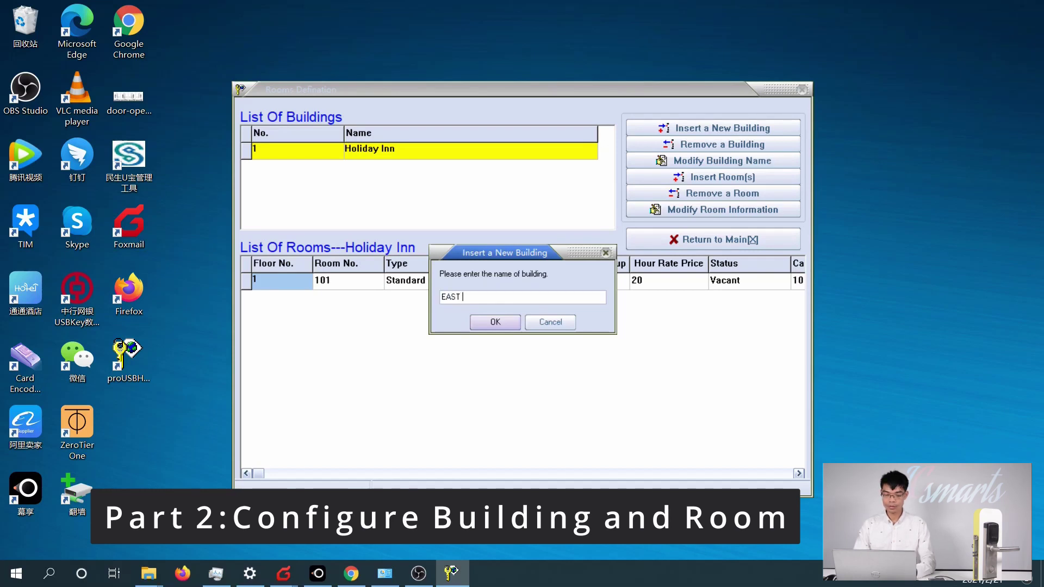
pyautogui.write('BUILDING 1')
pyautogui.click(482, 322)
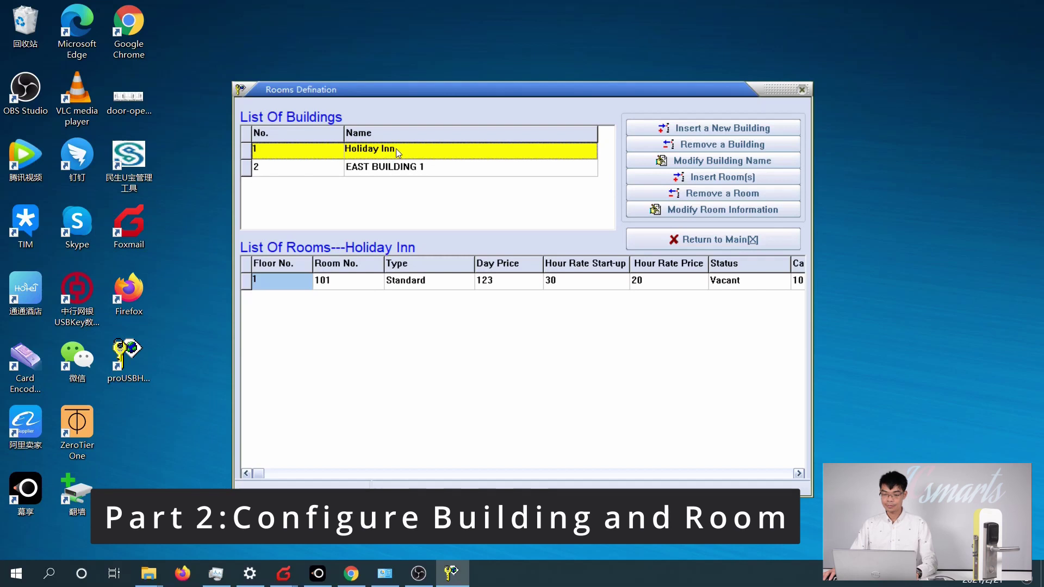
# Select EAST BUILDING 1, dismissing the add-guestrooms-first warnings.
pyautogui.click(420, 167)
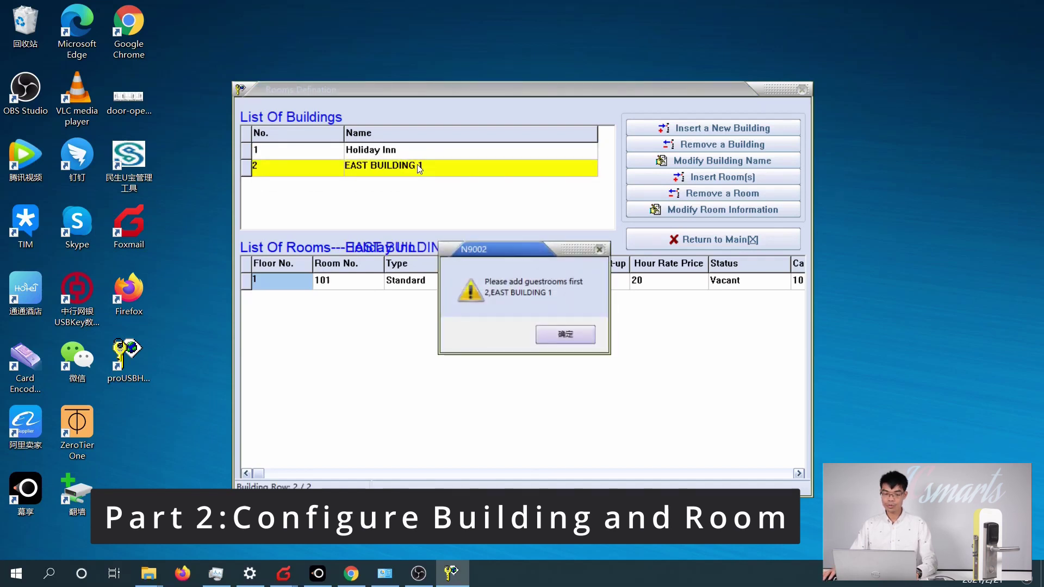
pyautogui.click(599, 249)
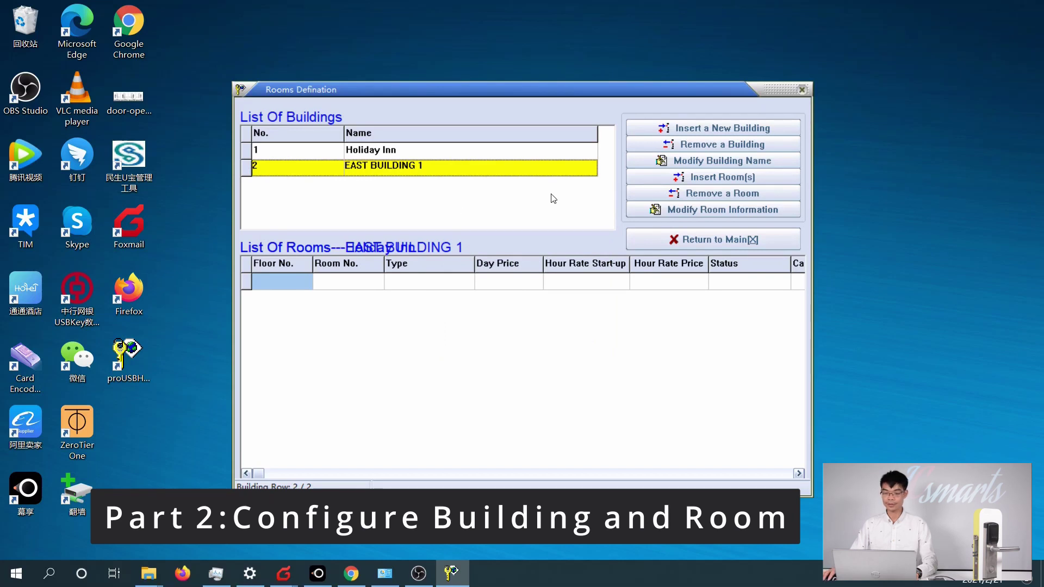
pyautogui.click(402, 154)
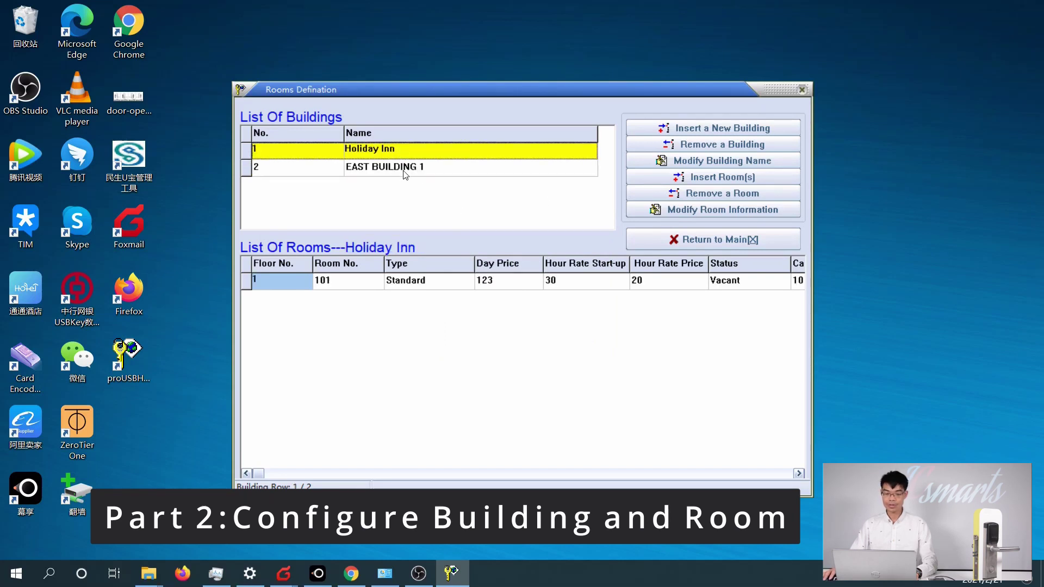
pyautogui.click(405, 172)
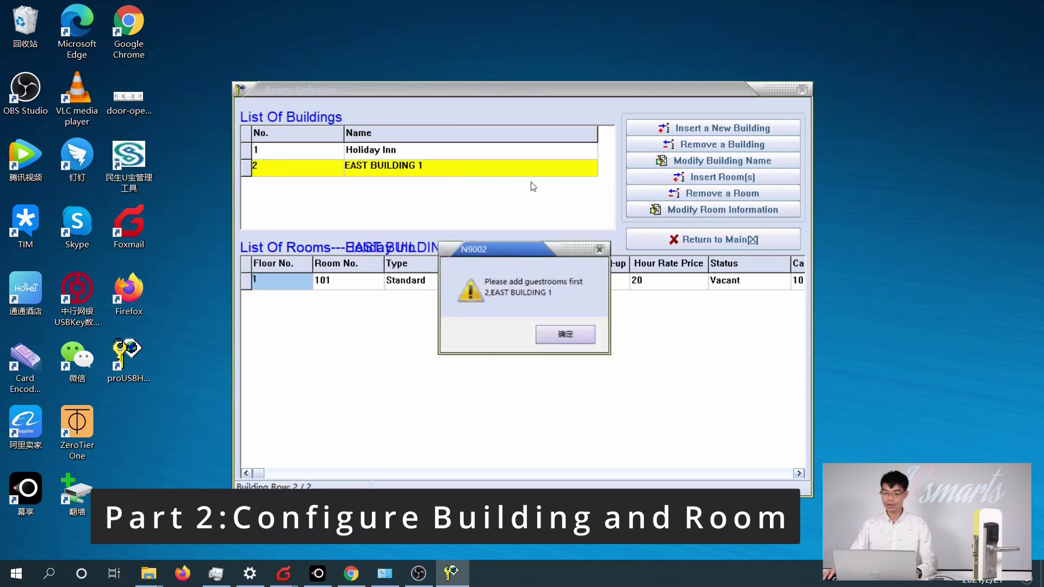
pyautogui.click(599, 249)
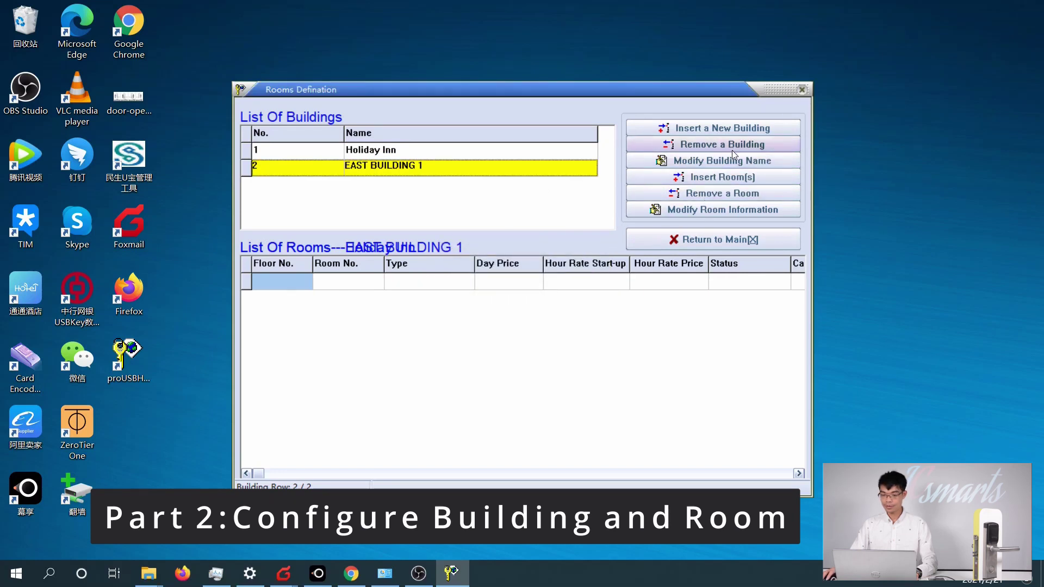
# Remove EAST BUILDING 1, confirming deletion of the building and its guestrooms.
pyautogui.click(715, 145)
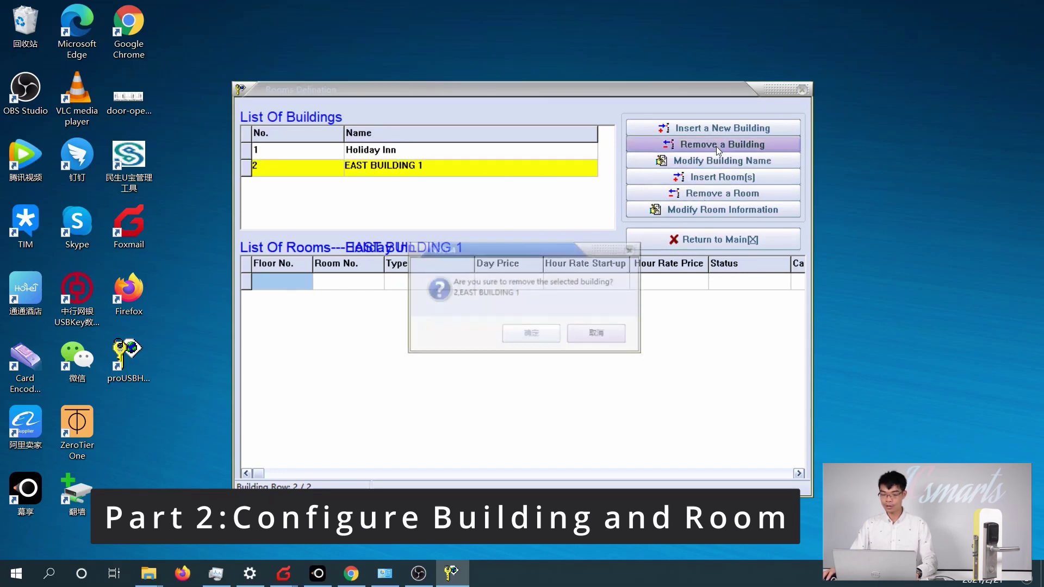
pyautogui.click(536, 333)
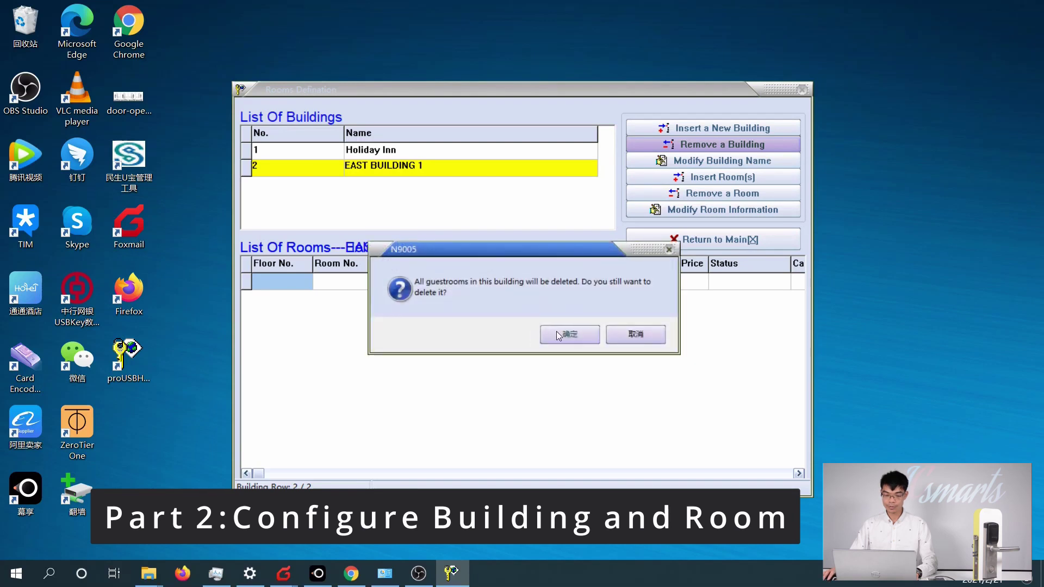
pyautogui.click(569, 335)
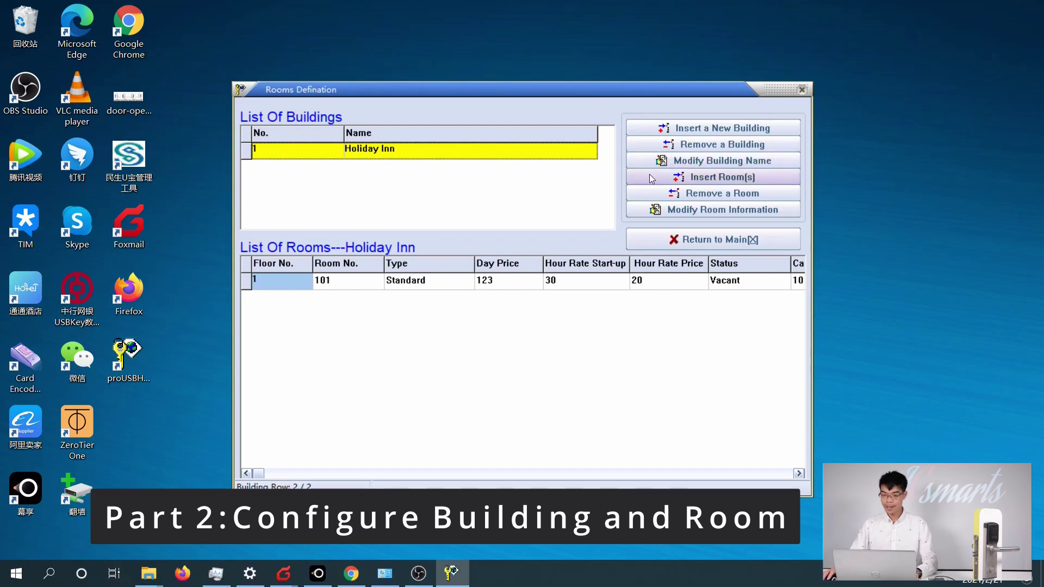
# Replace the building name Holiday Inn with 'WEST BUILDING 1'.
pyautogui.click(717, 162)
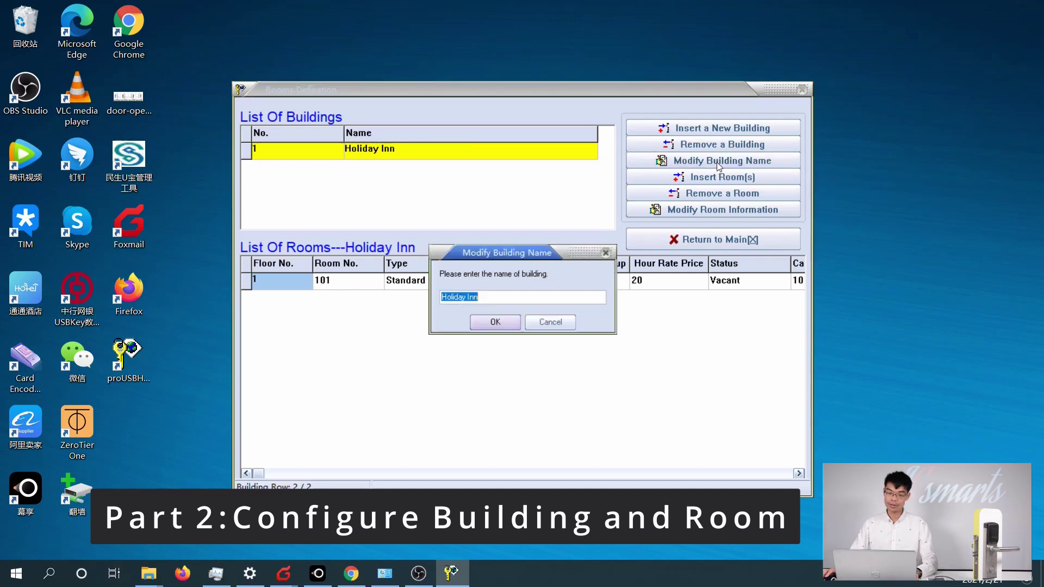
pyautogui.click(499, 300)
pyautogui.doubleClick(458, 296)
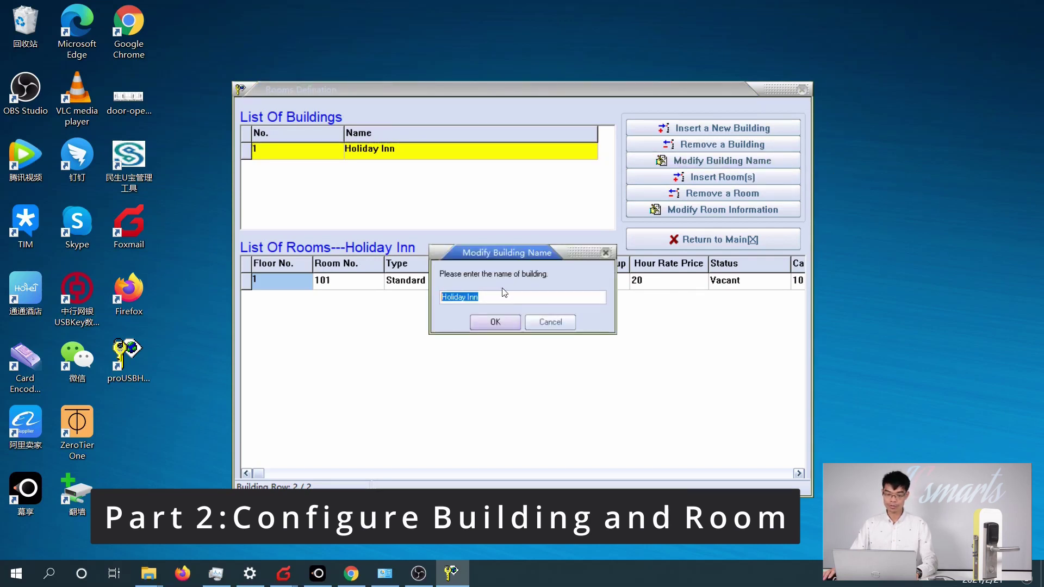
pyautogui.write('WE')
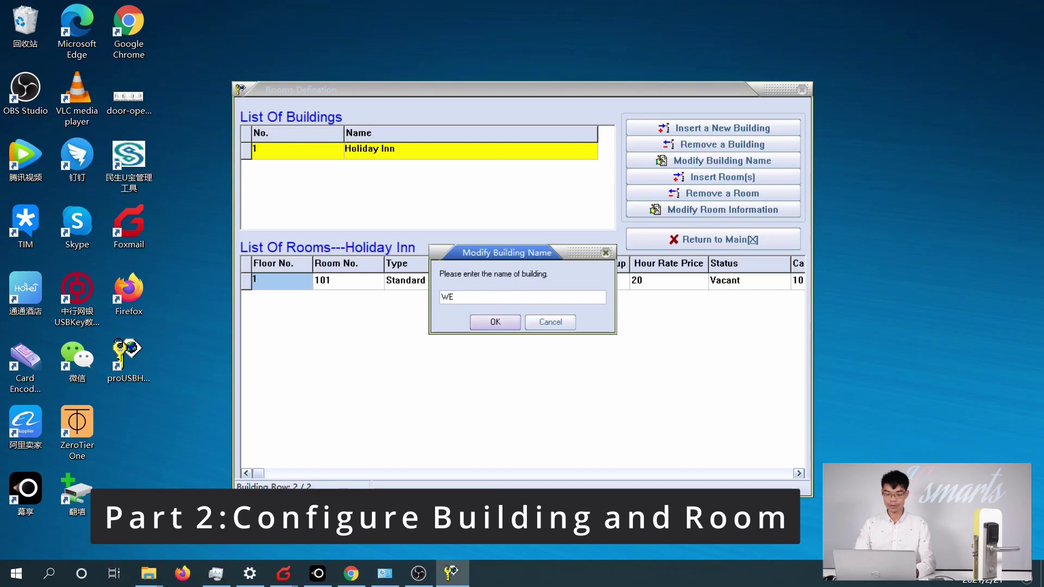
pyautogui.write('ST BUILDI')
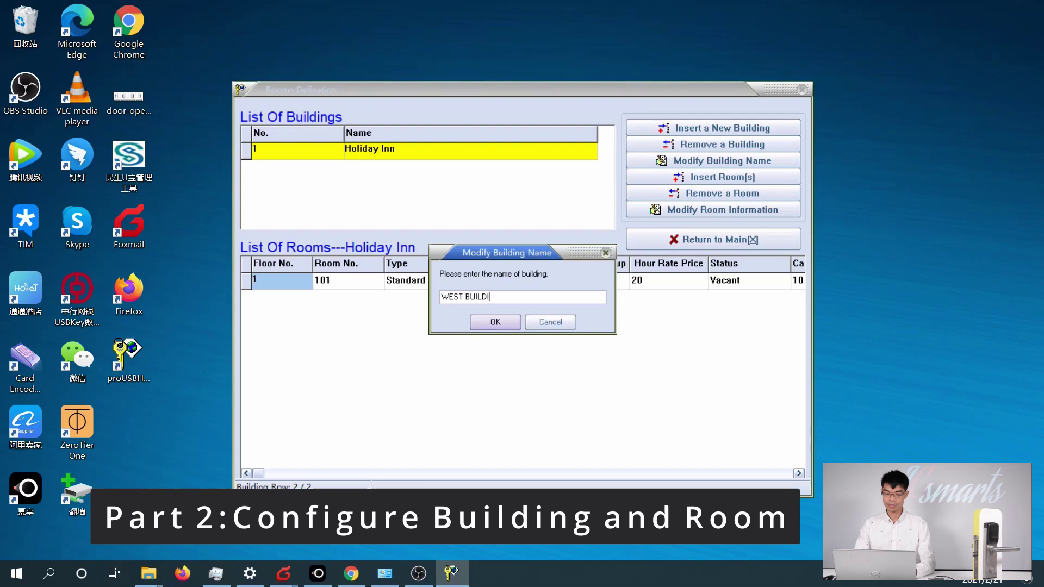
pyautogui.write('NG 1')
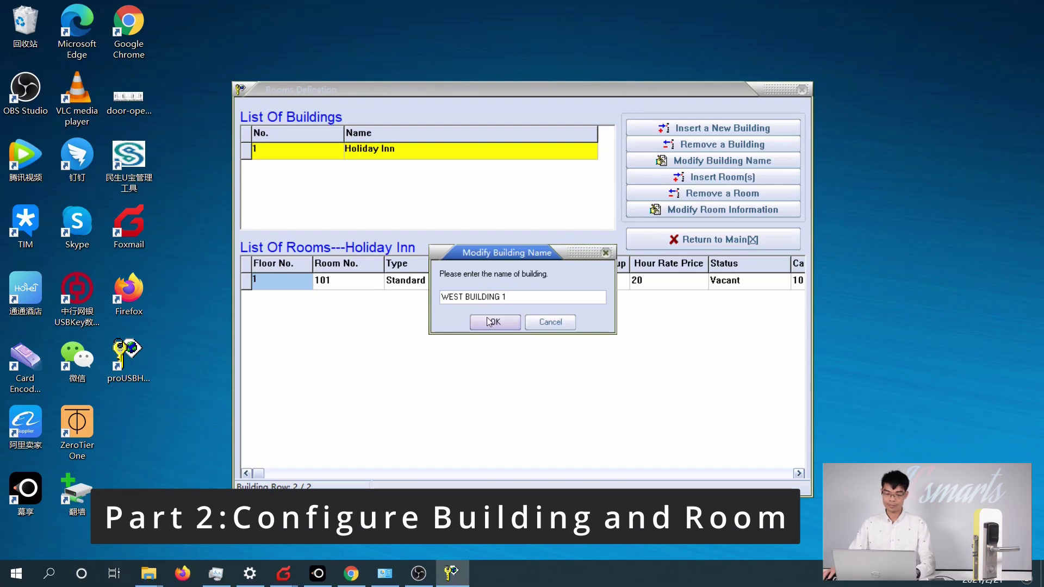
pyautogui.click(490, 324)
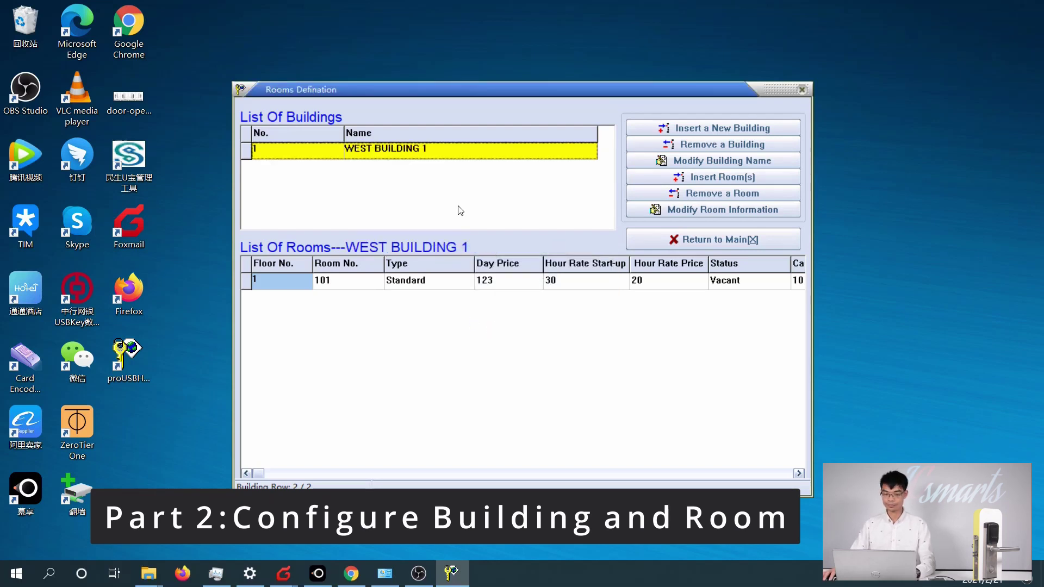
# Select room 101 and remove it, confirming and dismissing the follow-up warning.
pyautogui.click(410, 284)
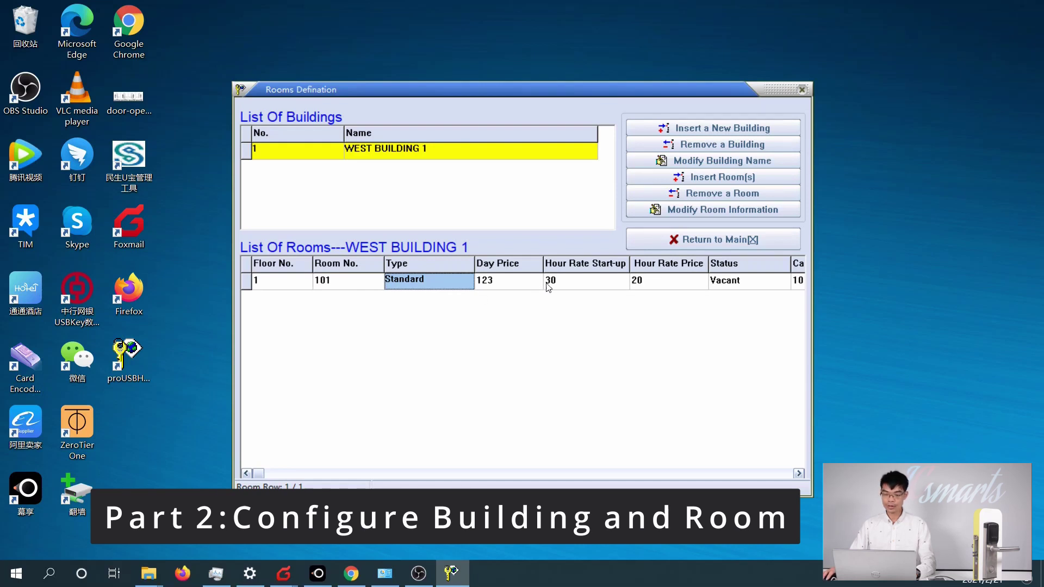
pyautogui.click(713, 194)
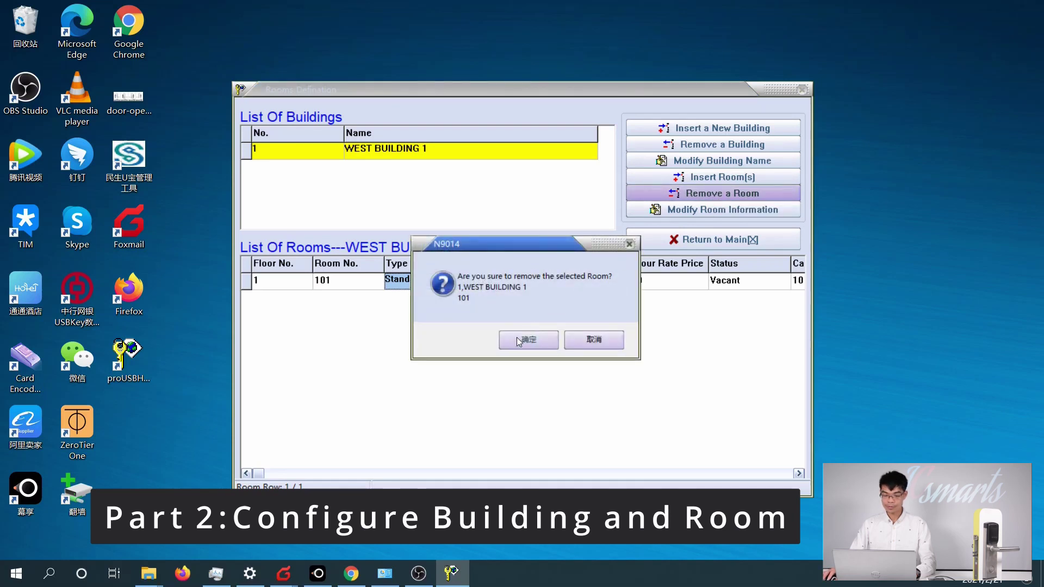
pyautogui.click(527, 340)
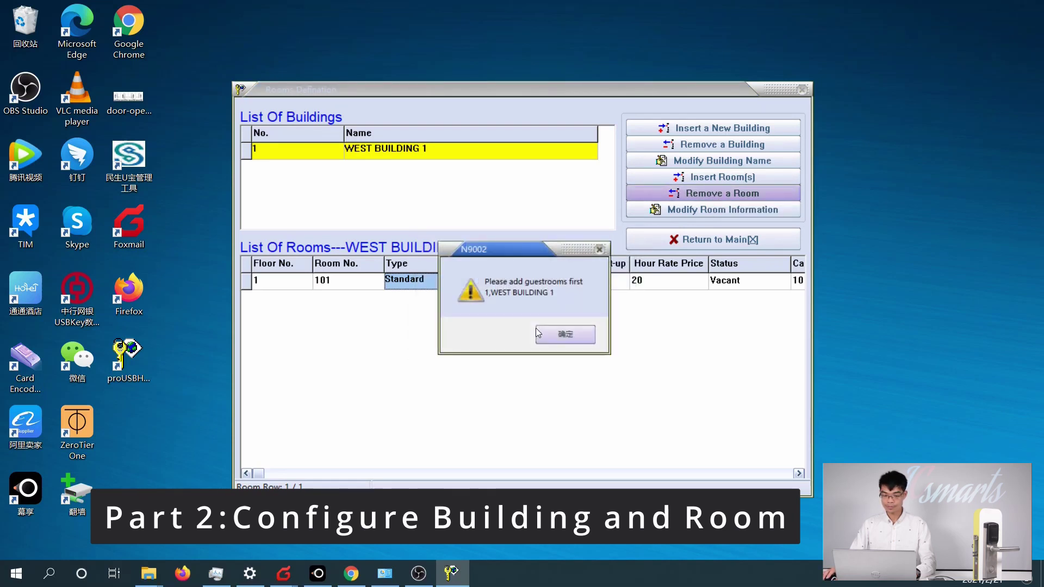
pyautogui.click(565, 334)
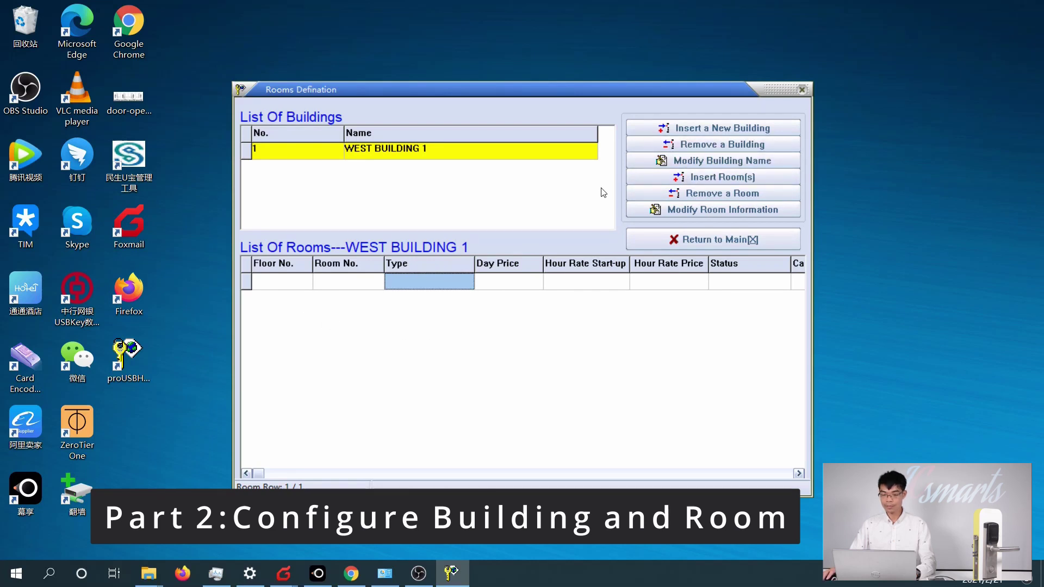
# Start inserting rooms into WEST BUILDING 1 with floor range 1-10.
pyautogui.click(718, 180)
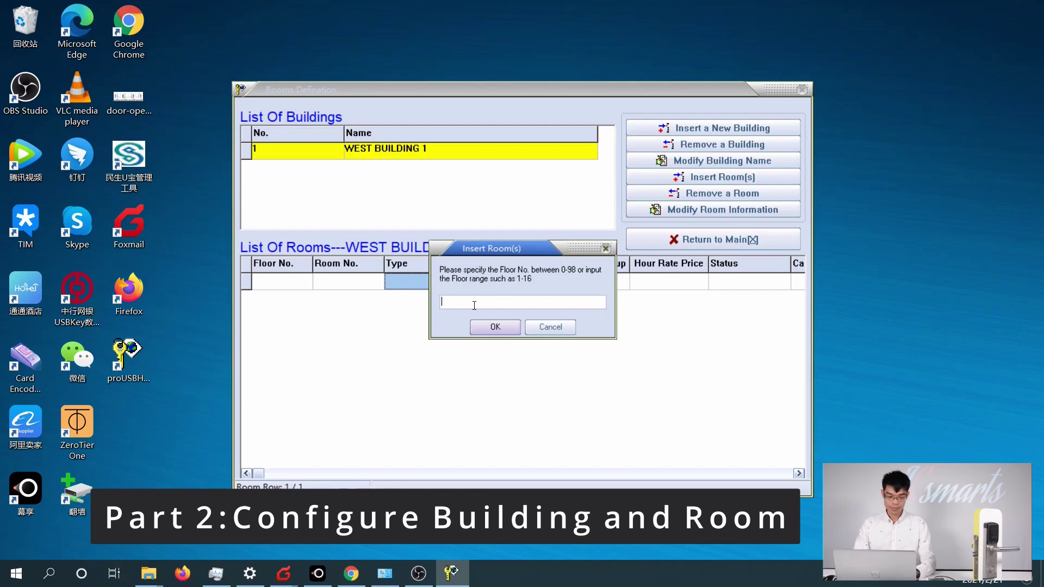
pyautogui.write('1-10')
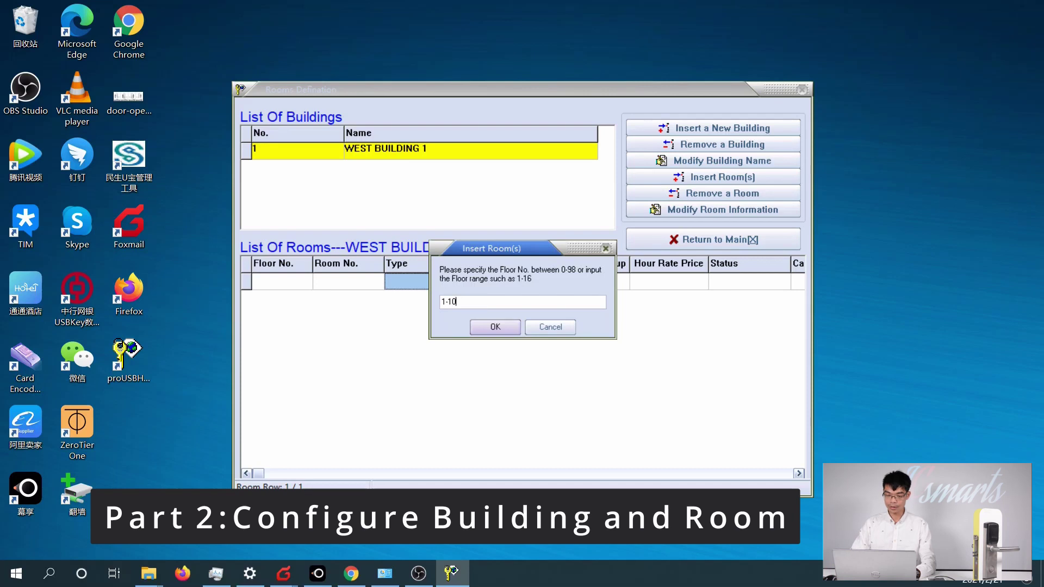
pyautogui.click(487, 326)
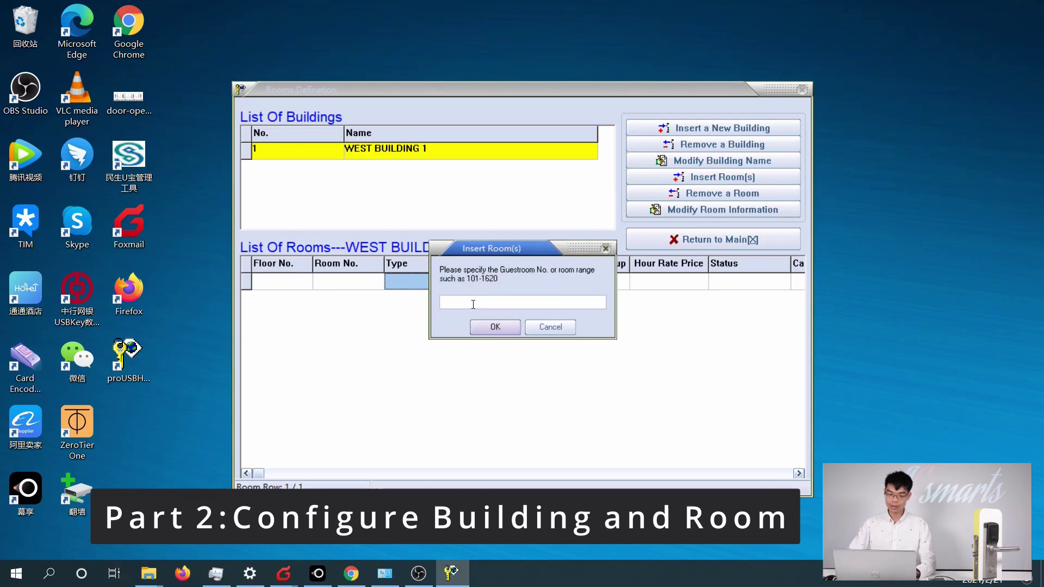
# Enter the guestroom number range 101-1020.
pyautogui.click(473, 304)
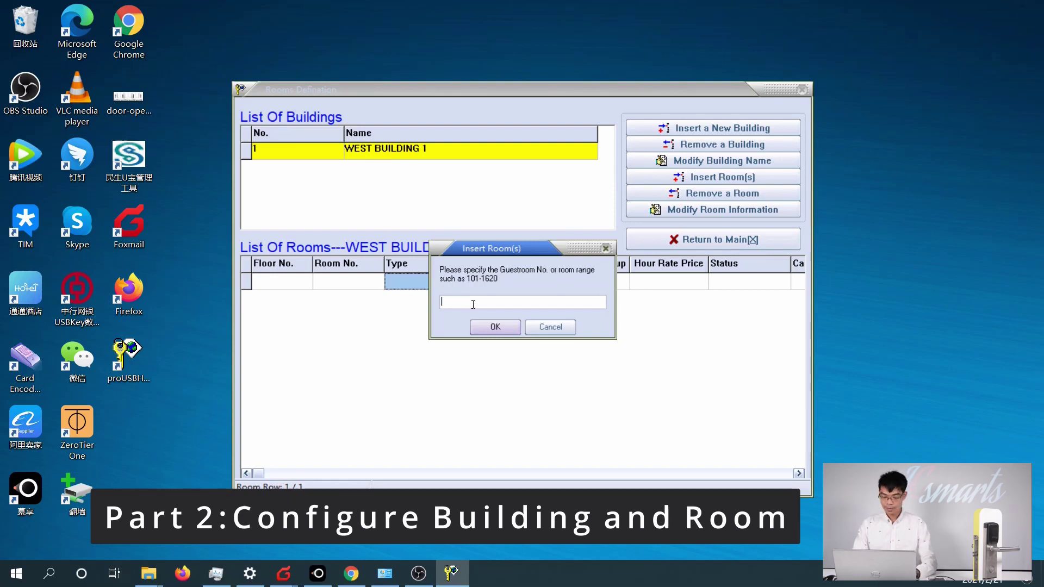
pyautogui.write('1')
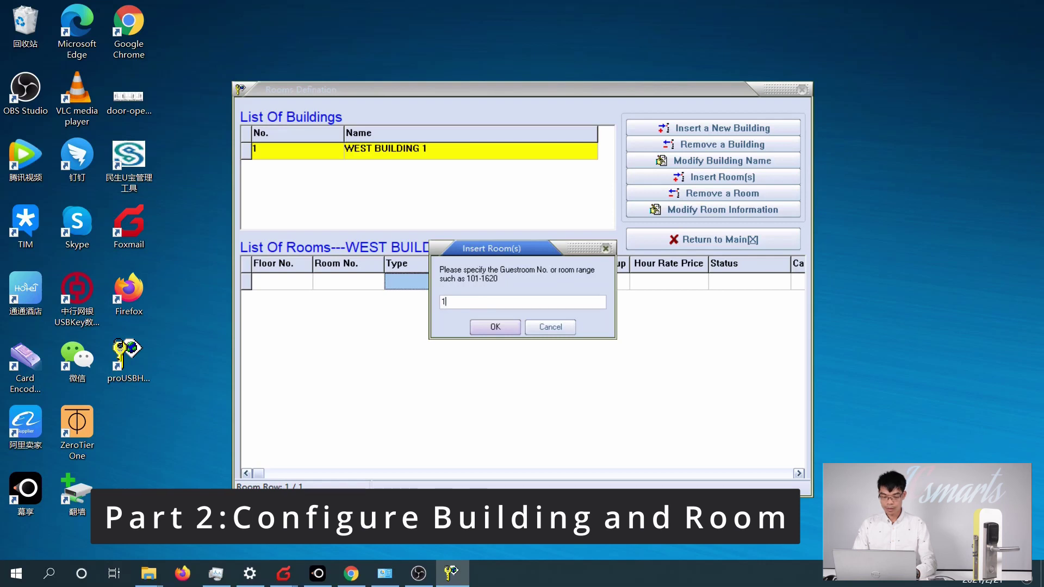
pyautogui.write('01')
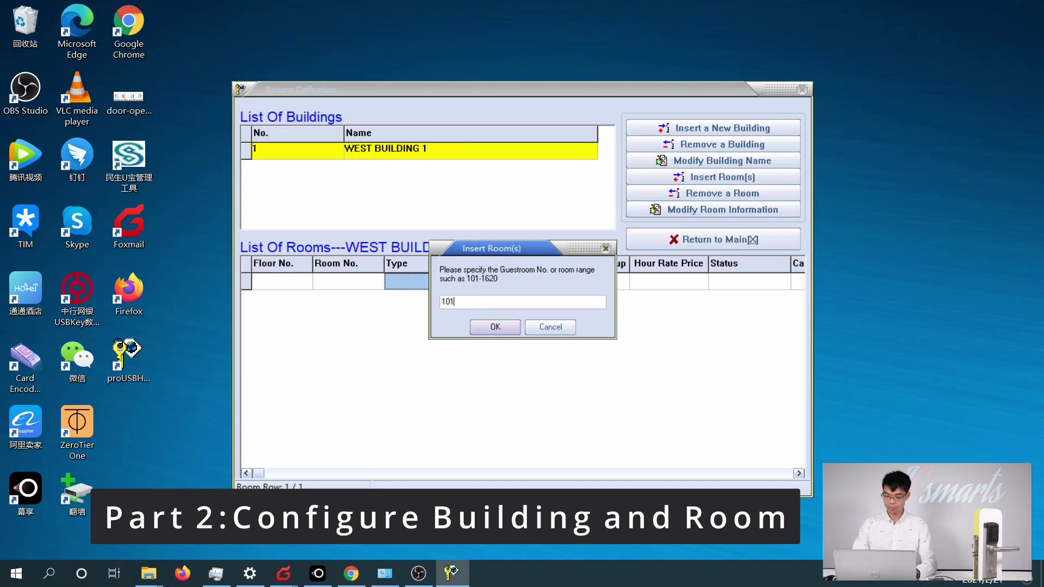
pyautogui.write('-')
pyautogui.press('BackSpace')
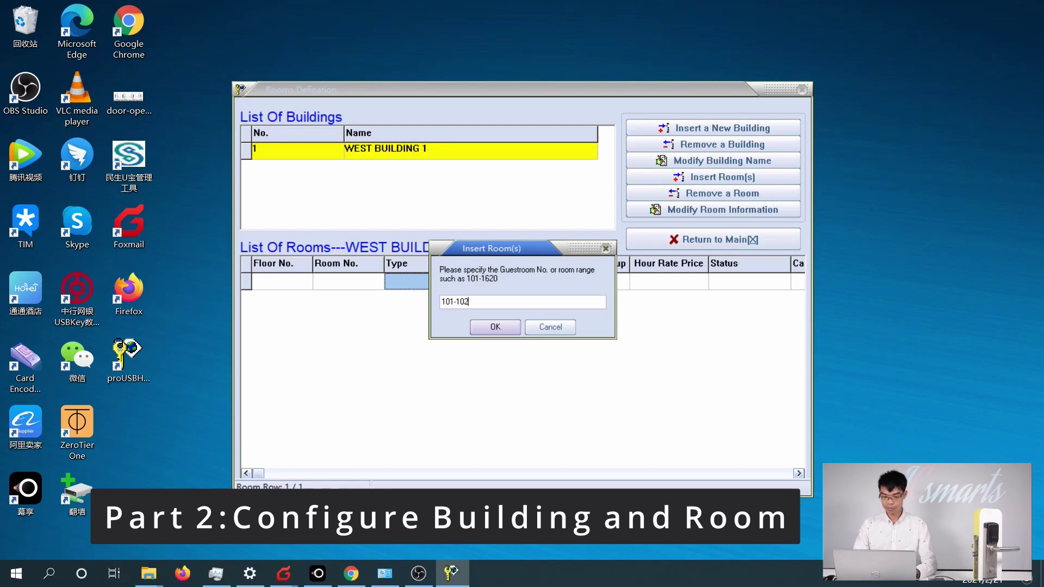
pyautogui.click(486, 329)
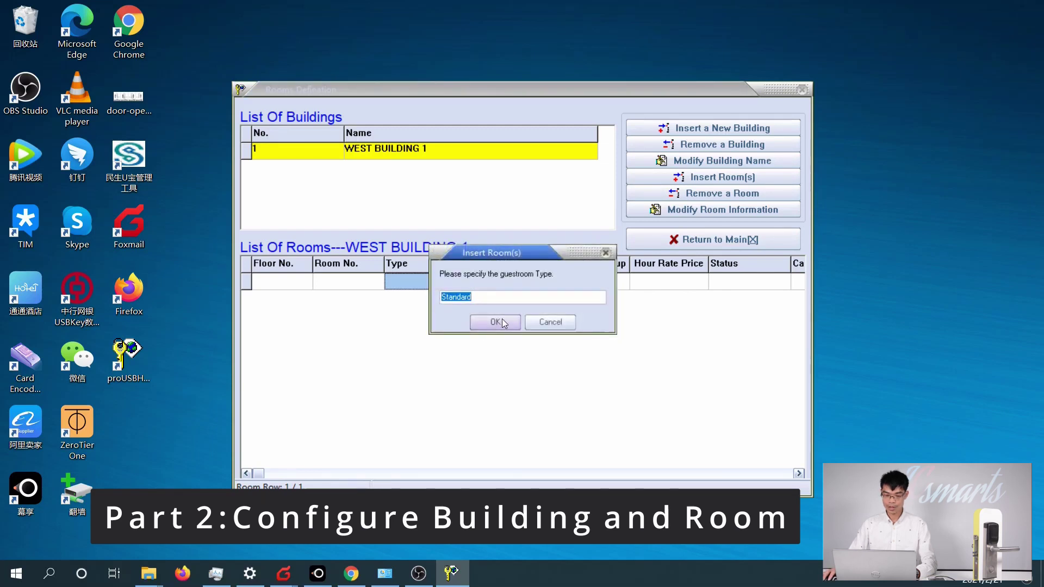
# Accept room type Standard with day rate 123, start-up 30 and hour rate 20.
pyautogui.click(501, 320)
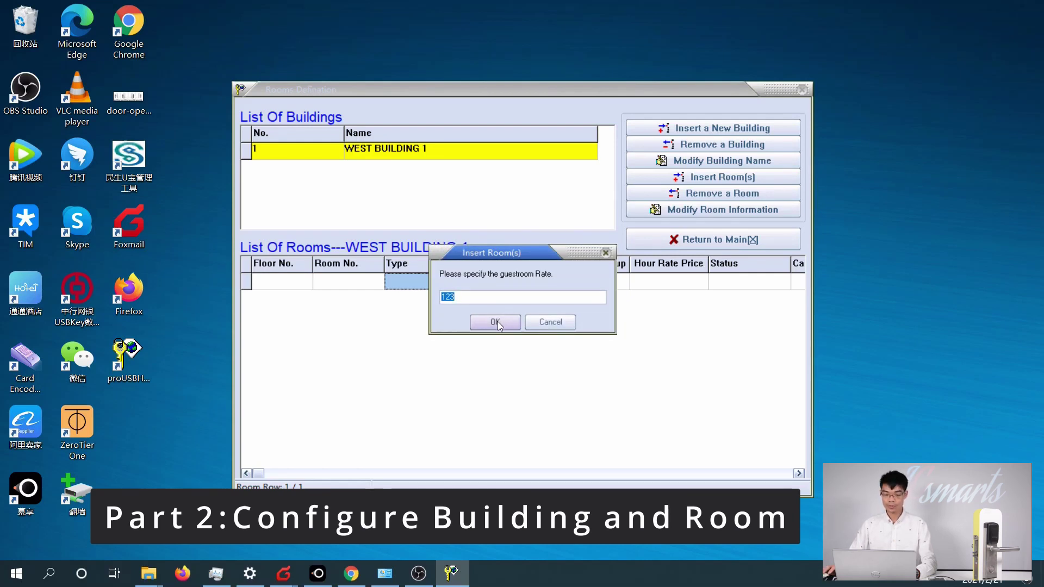
pyautogui.write('123')
pyautogui.click(498, 322)
pyautogui.write('30')
pyautogui.click(498, 322)
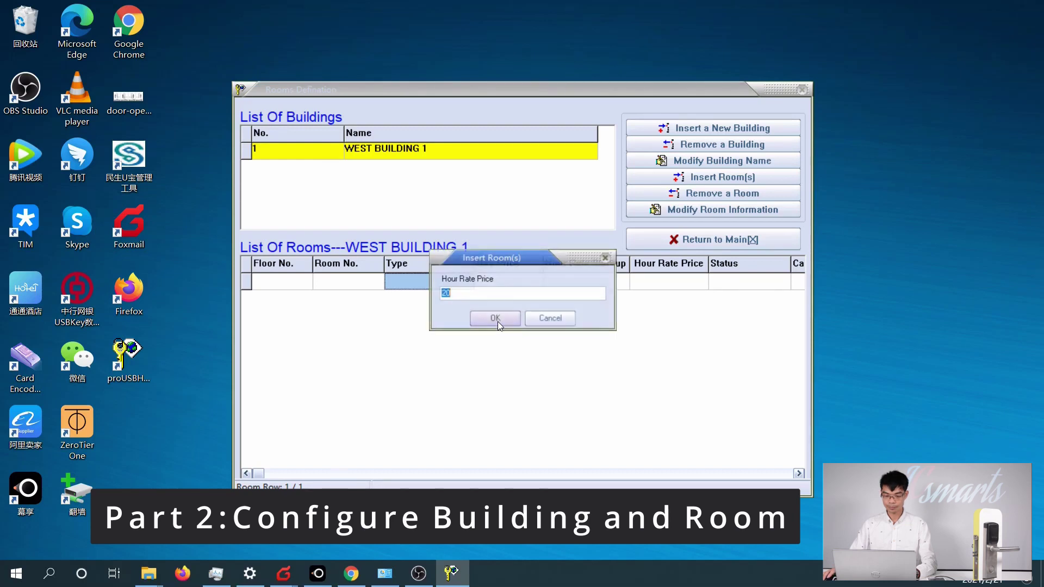
pyautogui.write('20')
pyautogui.click(498, 321)
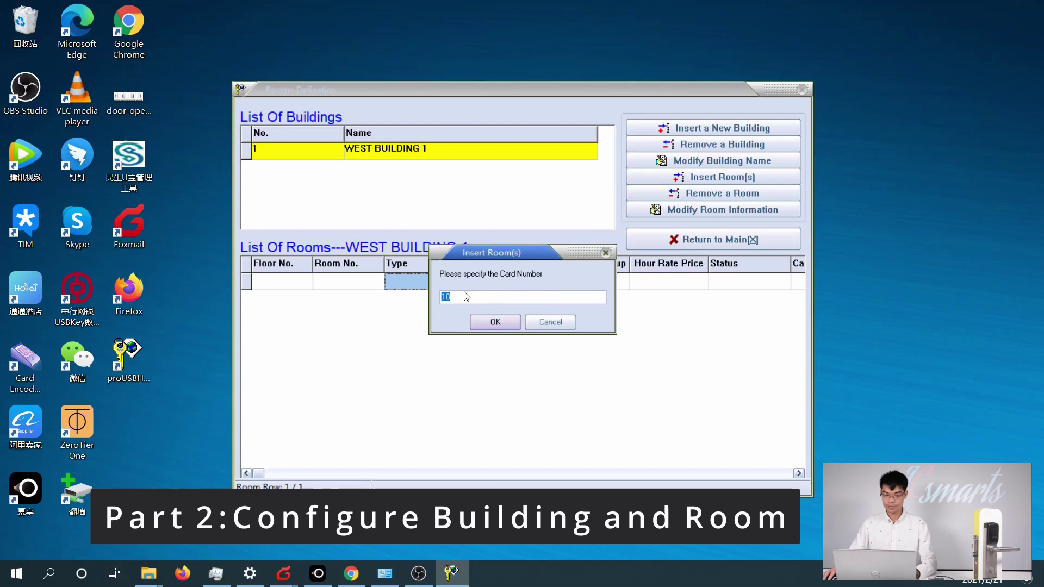
# Confirm card number 10 to create the 200 rooms, then browse the room list.
pyautogui.click(498, 324)
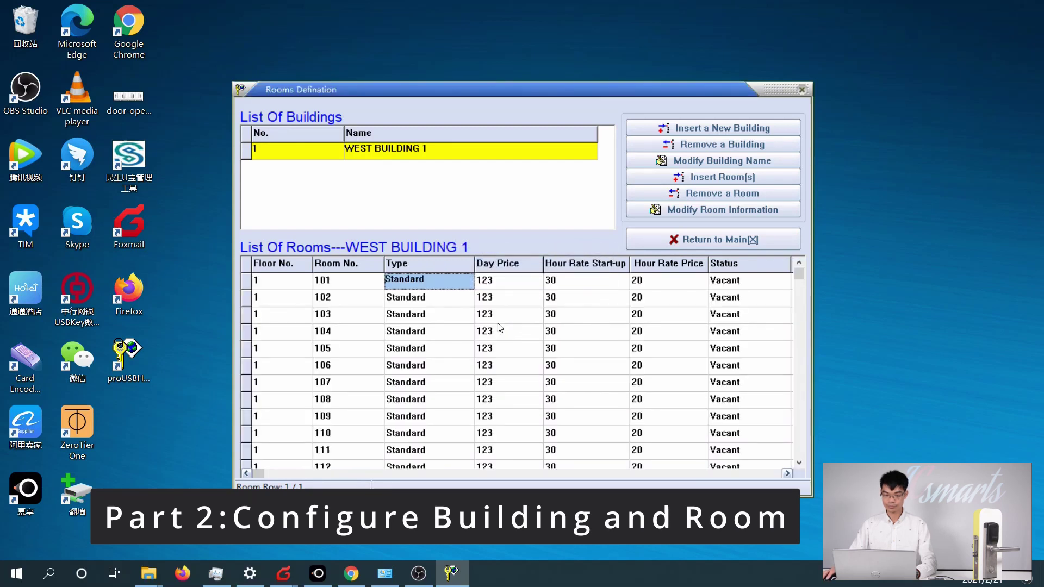
pyautogui.press('Down')
pyautogui.press('Down')
pyautogui.press('Down')
pyautogui.press('Down')
pyautogui.press('Down')
pyautogui.press('Down')
pyautogui.press('Down')
pyautogui.press('Down')
pyautogui.press('Down')
pyautogui.press('Down')
pyautogui.press('Down')
pyautogui.press('Down')
pyautogui.press('Down')
pyautogui.press('Down')
pyautogui.press('Down')
pyautogui.press('Down')
pyautogui.press('Down')
pyautogui.press('Down')
pyautogui.press('Down')
pyautogui.press('Down')
pyautogui.press('Down')
pyautogui.press('Down')
pyautogui.press('Down')
pyautogui.press('Down')
pyautogui.press('Down')
pyautogui.press('Down')
pyautogui.press('Down')
pyautogui.press('Down')
pyautogui.press('Down')
pyautogui.press('Down')
pyautogui.press('Down')
pyautogui.press('Down')
pyautogui.press('Down')
pyautogui.press('Down')
pyautogui.press('Down')
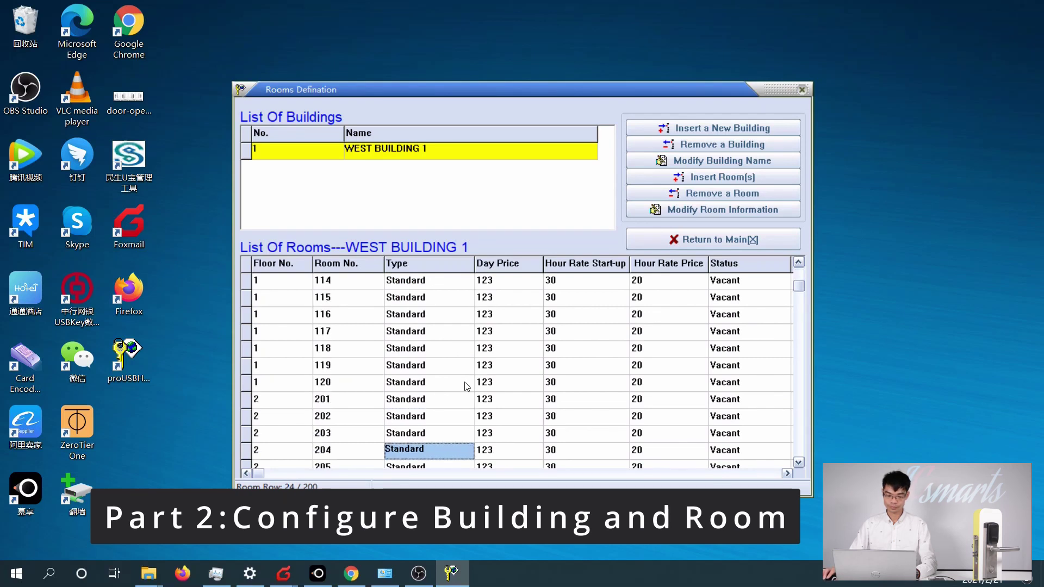
pyautogui.press('Down')
pyautogui.press('Down')
pyautogui.press('Down')
pyautogui.press('Down')
pyautogui.press('Down')
pyautogui.press('Down')
pyautogui.press('Down')
pyautogui.press('Down')
pyautogui.press('Down')
pyautogui.press('Down')
pyautogui.press('Down')
pyautogui.press('Down')
pyautogui.press('Down')
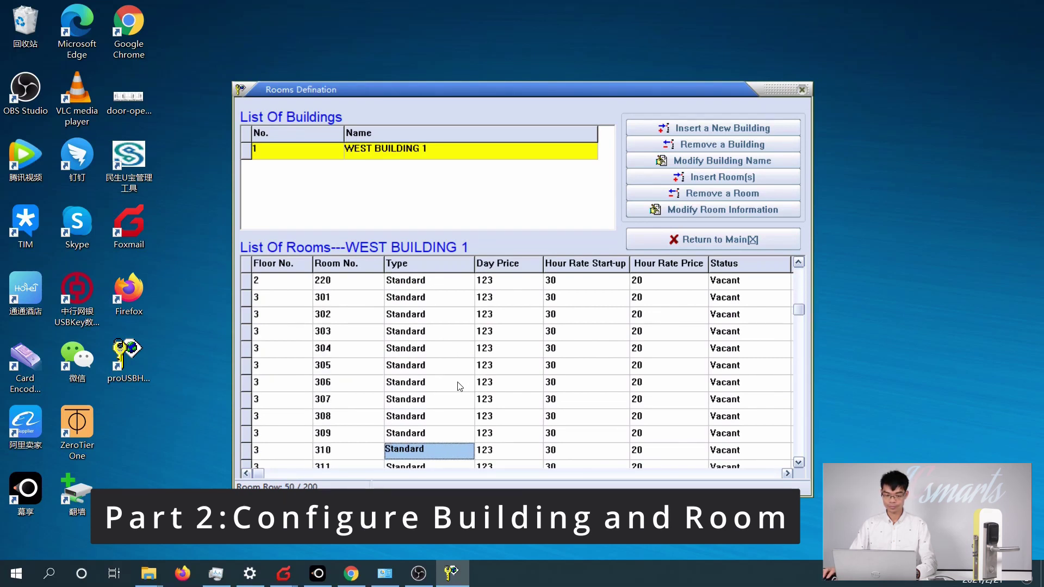
pyautogui.press('Up')
pyautogui.press('Up')
pyautogui.press('Up')
pyautogui.press('Up')
pyautogui.press('Up')
pyautogui.press('Up')
pyautogui.press('Up')
pyautogui.press('Up')
pyautogui.press('Up')
pyautogui.press('Up')
pyautogui.press('Up')
pyautogui.press('Up')
pyautogui.press('Up')
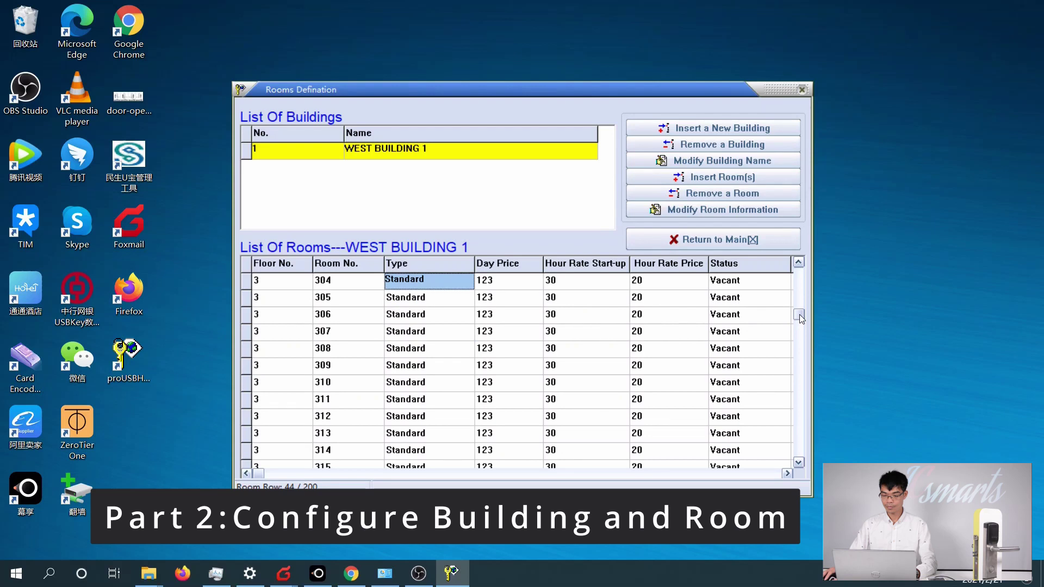
pyautogui.moveTo(799, 314); pyautogui.dragTo(803, 267)
pyautogui.press('Up')
pyautogui.press('Up')
pyautogui.press('Up')
pyautogui.press('Up')
pyautogui.press('Up')
pyautogui.press('Up')
pyautogui.press('Up')
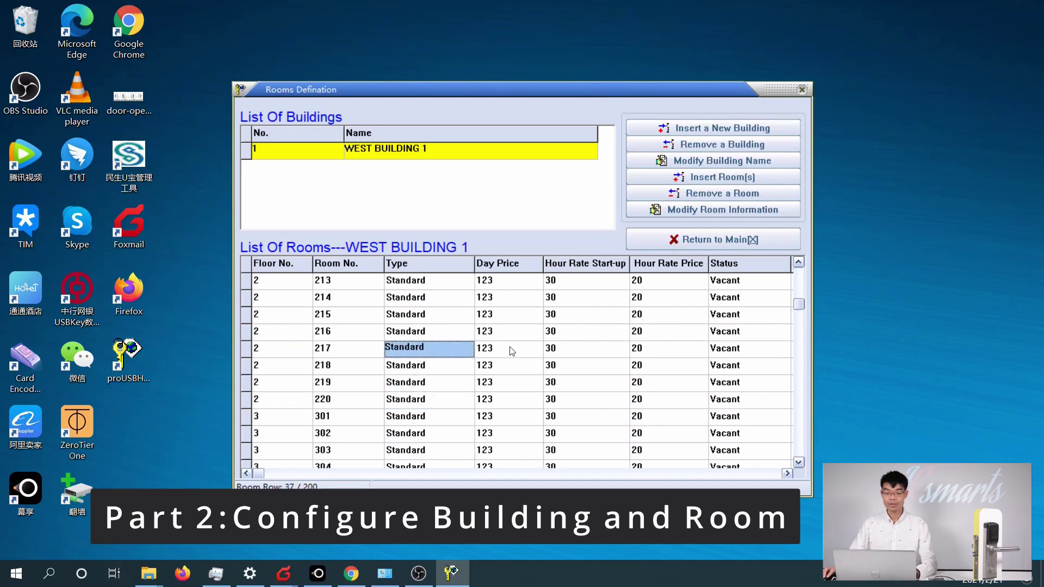
pyautogui.press('Up')
pyautogui.press('Up')
pyautogui.press('Up')
pyautogui.press('Up')
pyautogui.press('Up')
pyautogui.press('Up')
pyautogui.press('Up')
pyautogui.press('Up')
pyautogui.press('Up')
pyautogui.press('Up')
pyautogui.press('Up')
pyautogui.press('Up')
pyautogui.press('Up')
pyautogui.press('Up')
pyautogui.press('Up')
pyautogui.press('Up')
pyautogui.press('Up')
pyautogui.press('Up')
pyautogui.press('Up')
pyautogui.press('Up')
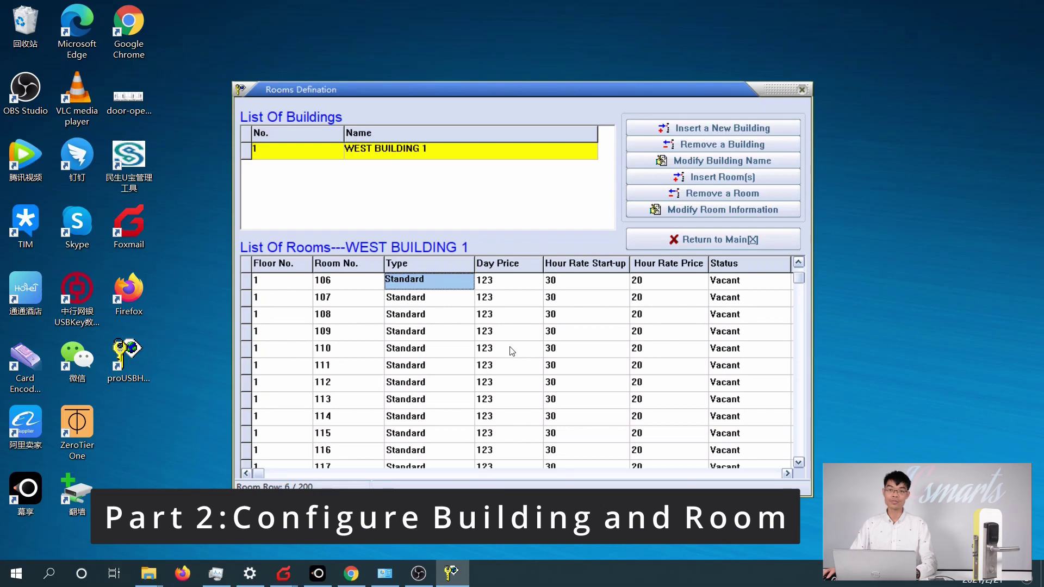
pyautogui.moveTo(799, 287)
pyautogui.mouseDown()
pyautogui.moveTo(800, 453)
pyautogui.moveTo(799, 274)
pyautogui.mouseUp()
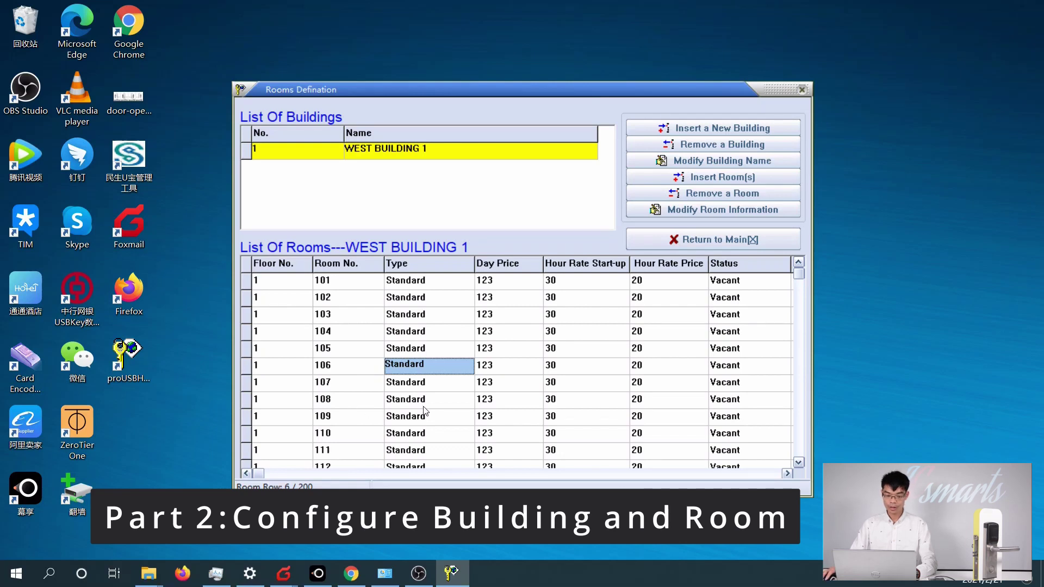
# Change room 108's day price to 120.
pyautogui.doubleClick(500, 403)
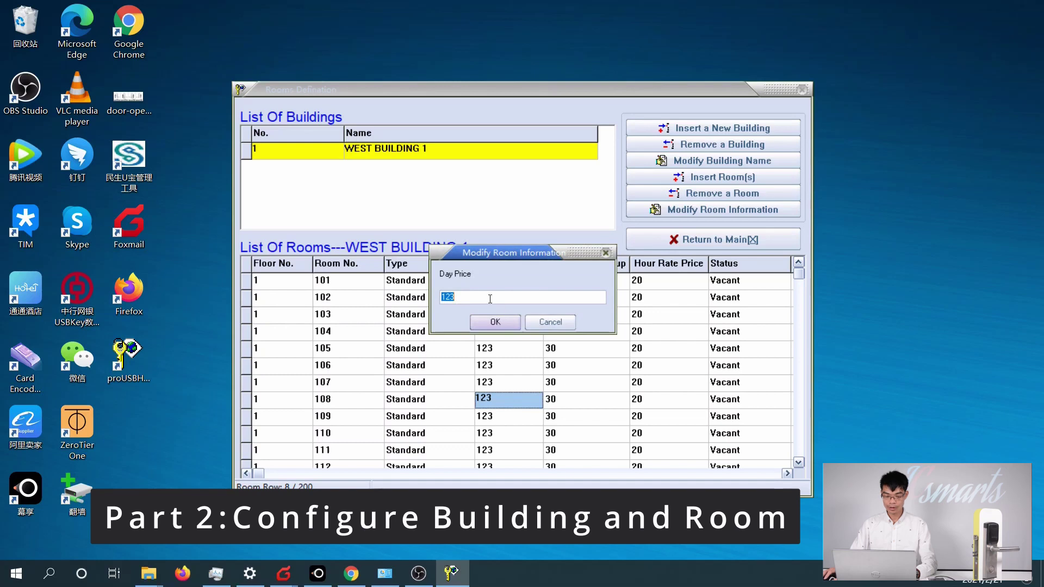
pyautogui.write('12')
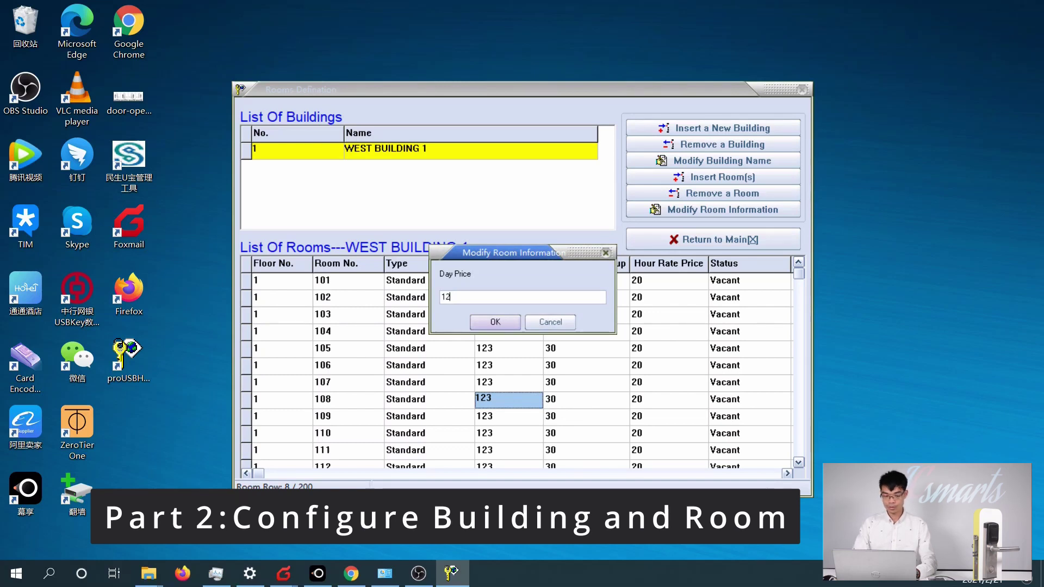
pyautogui.write('0')
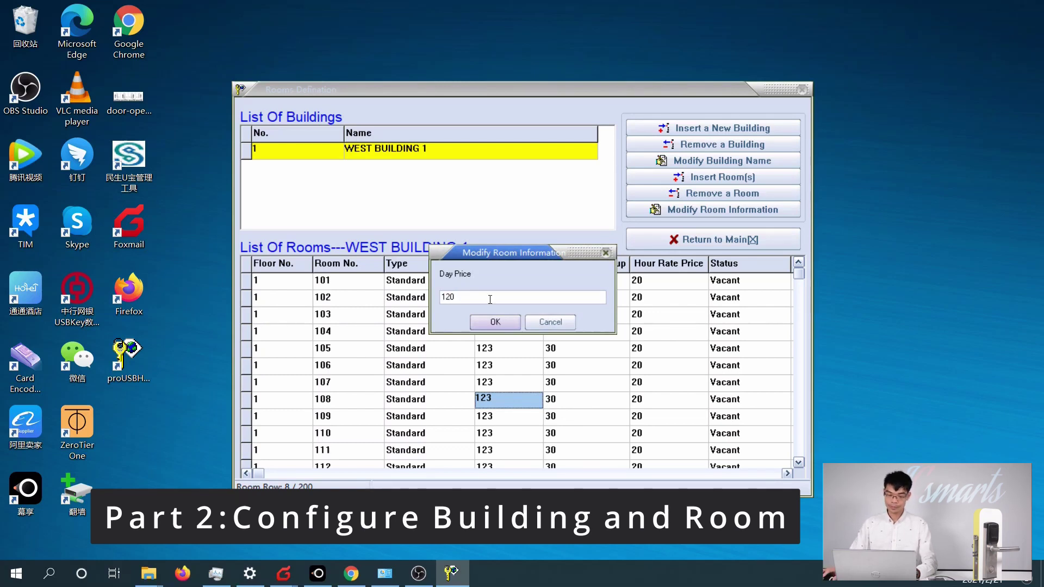
pyautogui.click(495, 322)
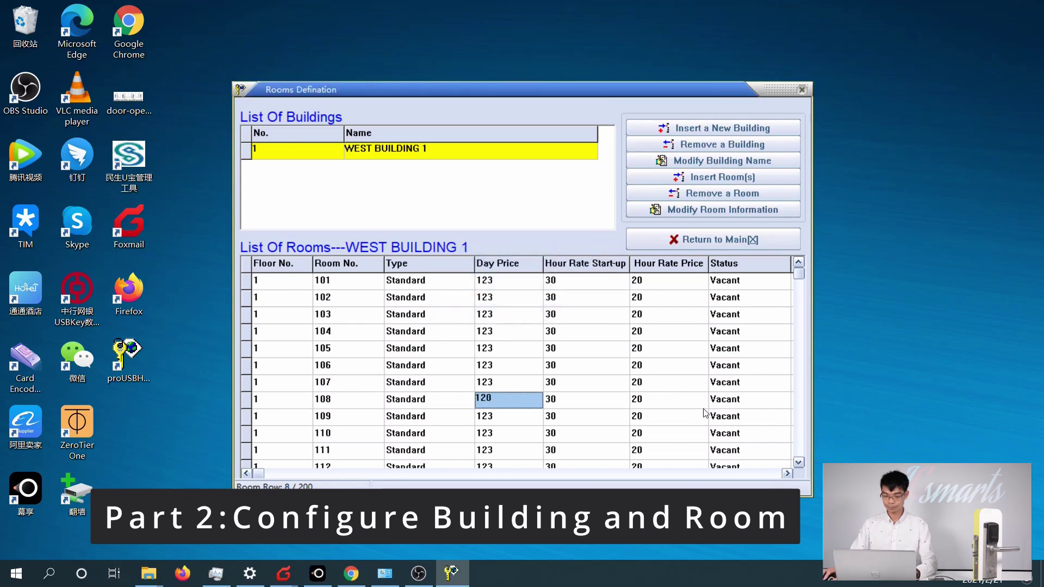
# Set room 108's hour rate price to 30 and close the extra price prompt.
pyautogui.click(666, 401)
pyautogui.doubleClick(666, 399)
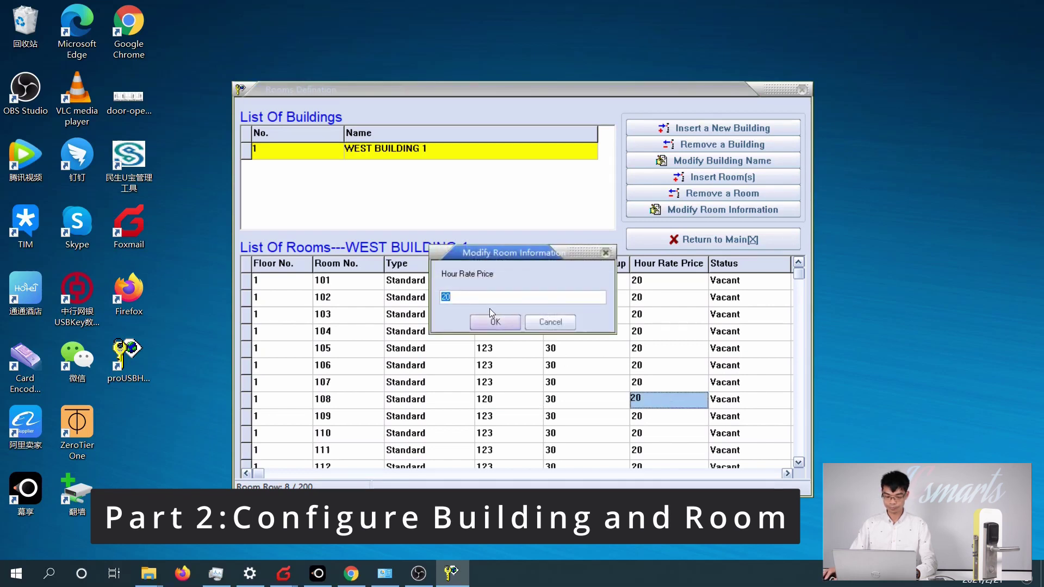
pyautogui.write('30')
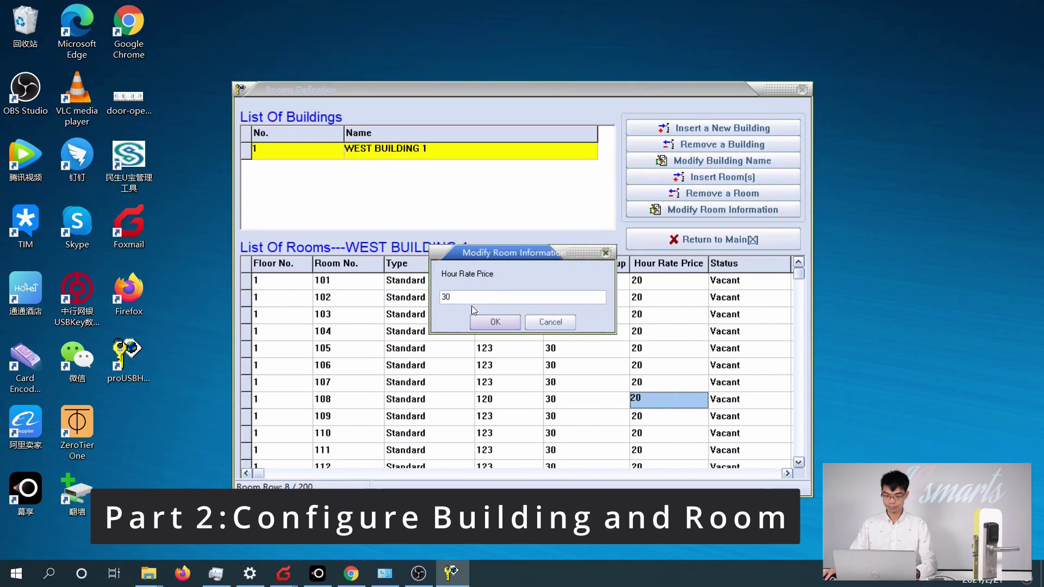
pyautogui.click(491, 320)
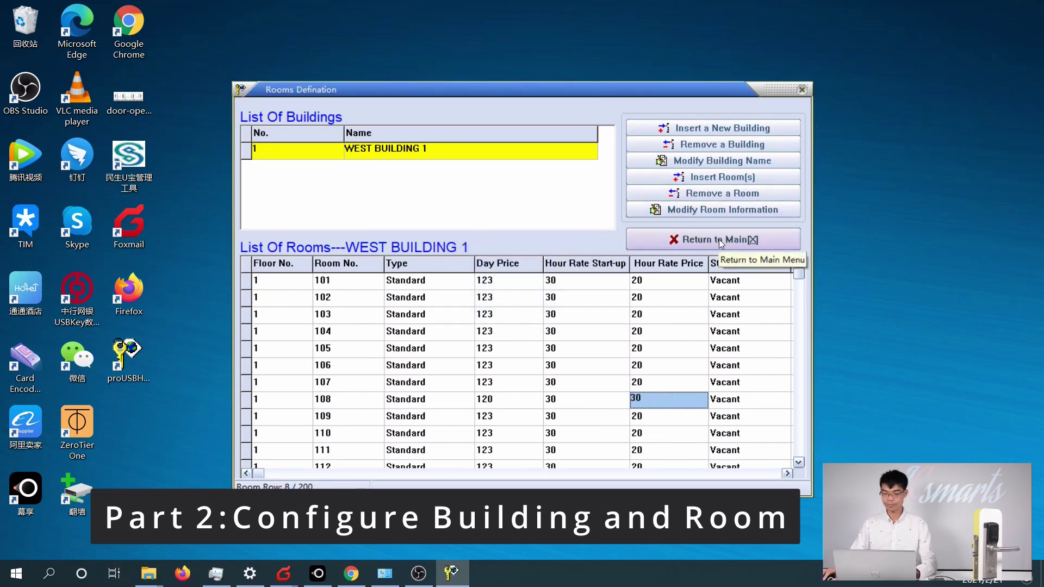
pyautogui.click(703, 213)
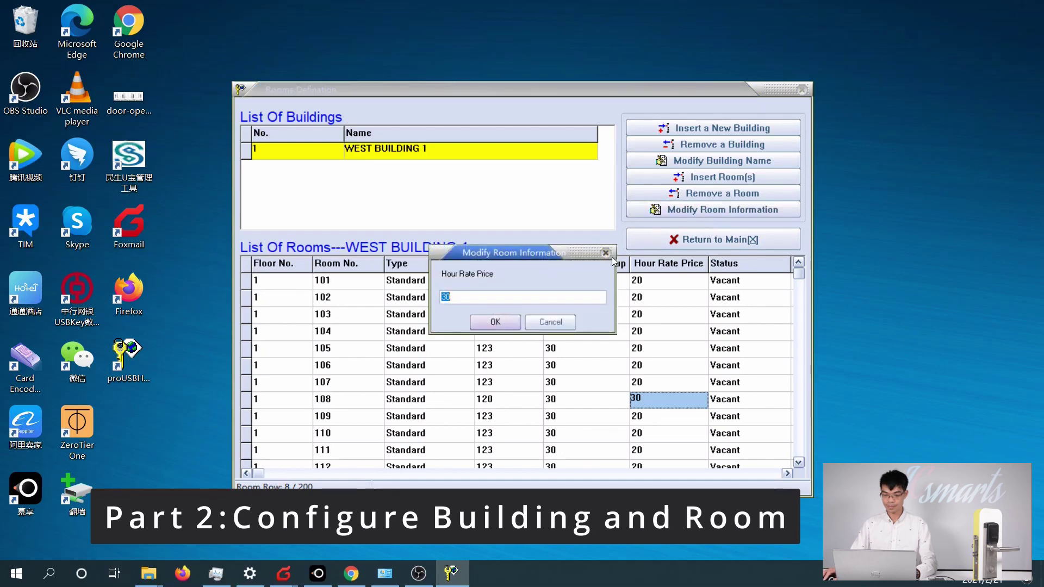
pyautogui.click(605, 252)
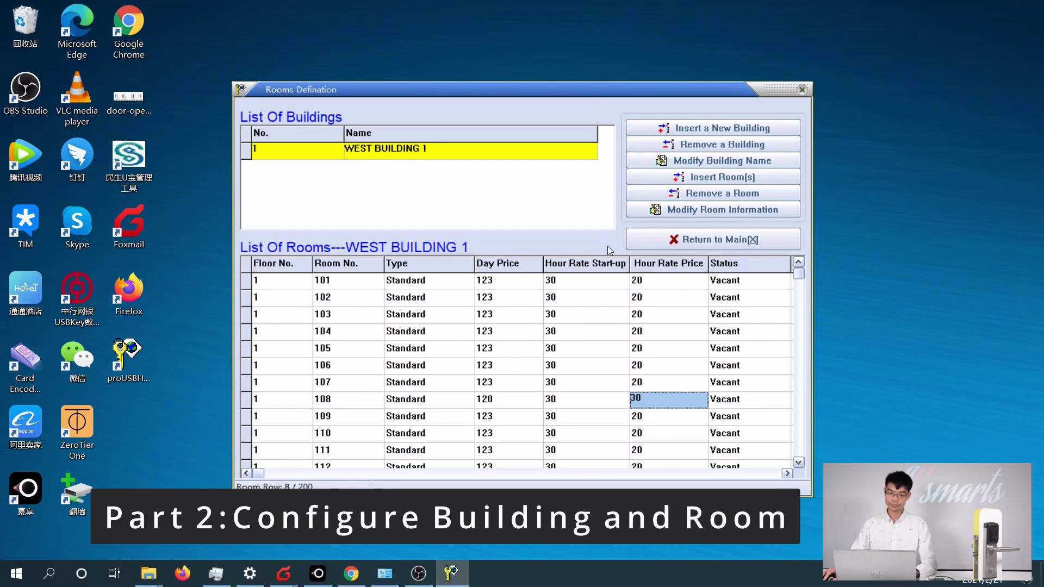
# Close the Rooms Defination window and choose Receiption from the PCLMS main menu.
pyautogui.click(803, 90)
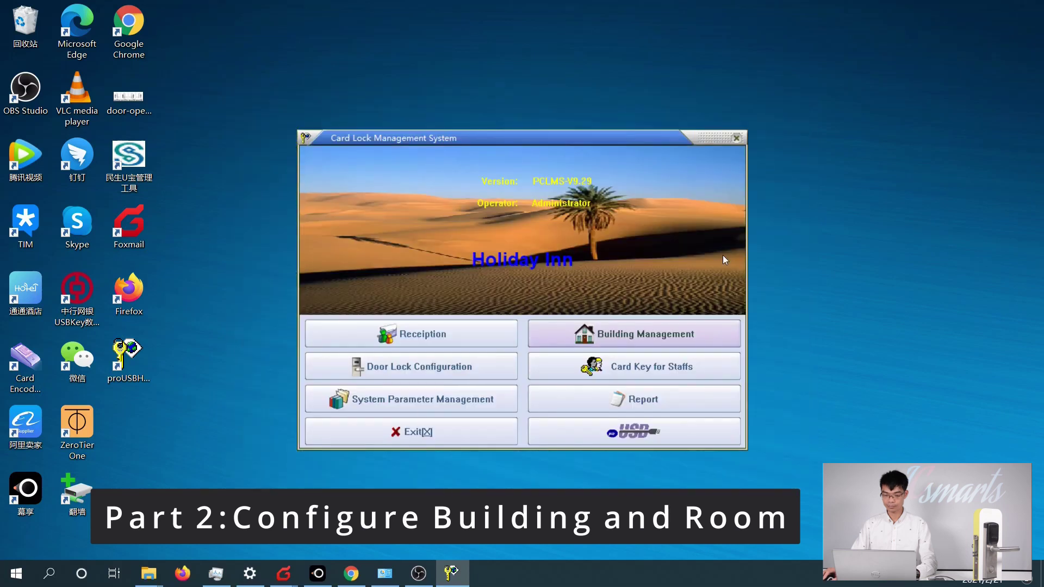
pyautogui.click(435, 334)
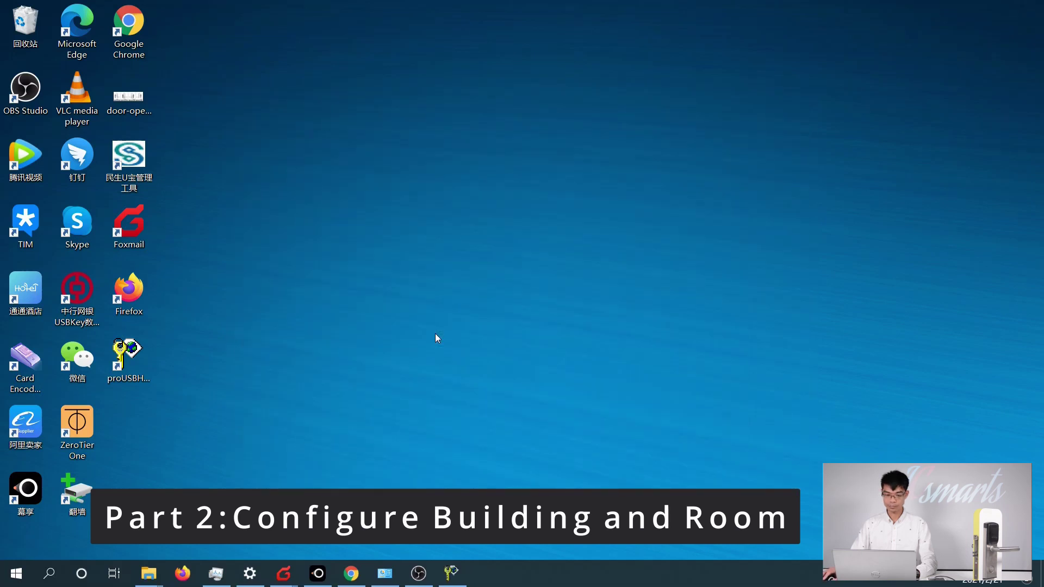